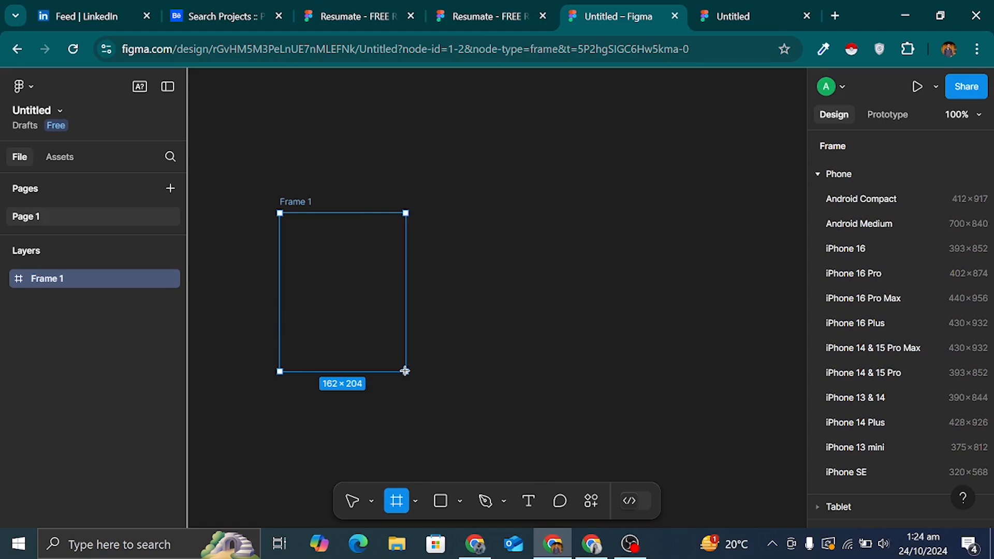
- Add a text layer reading "Button" on the empty canvas beside the white frame
left_click(452, 319)
scroll(452, 319, "right", 3)
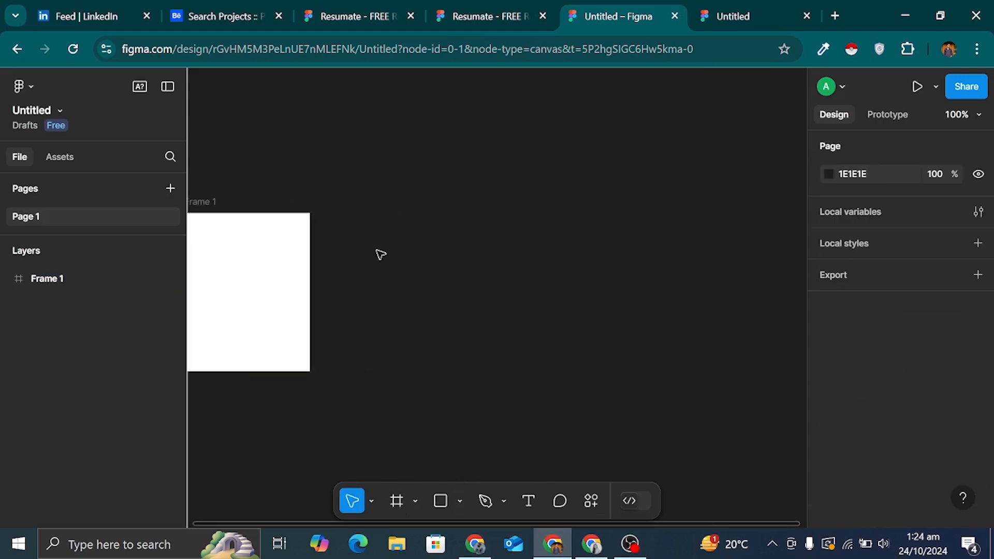
key("t")
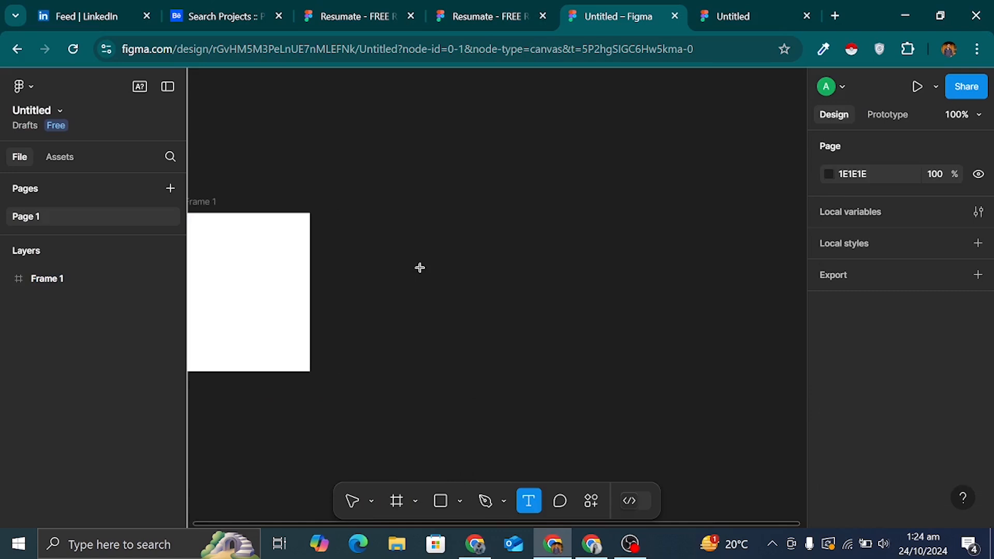
left_click(420, 268)
type("B")
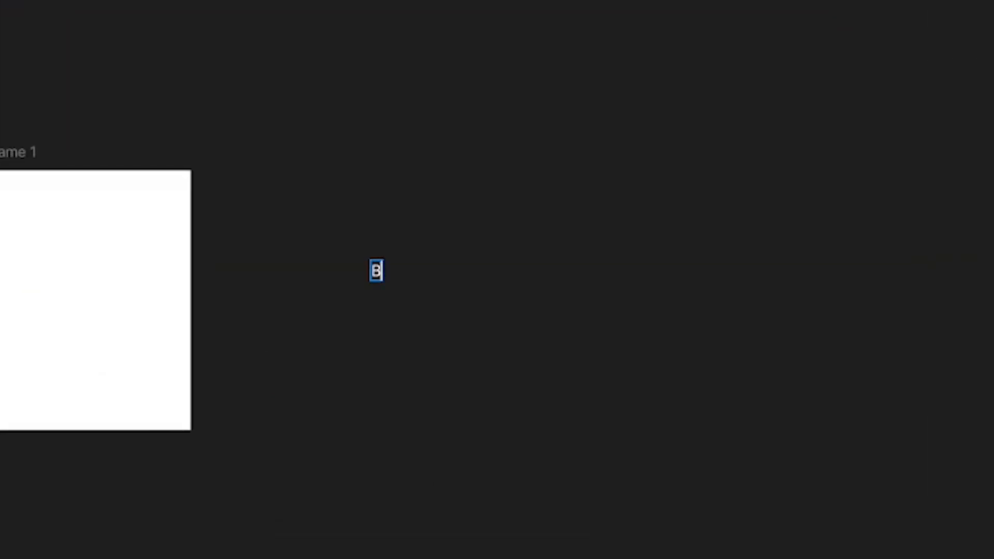
type("utton")
key("Escape")
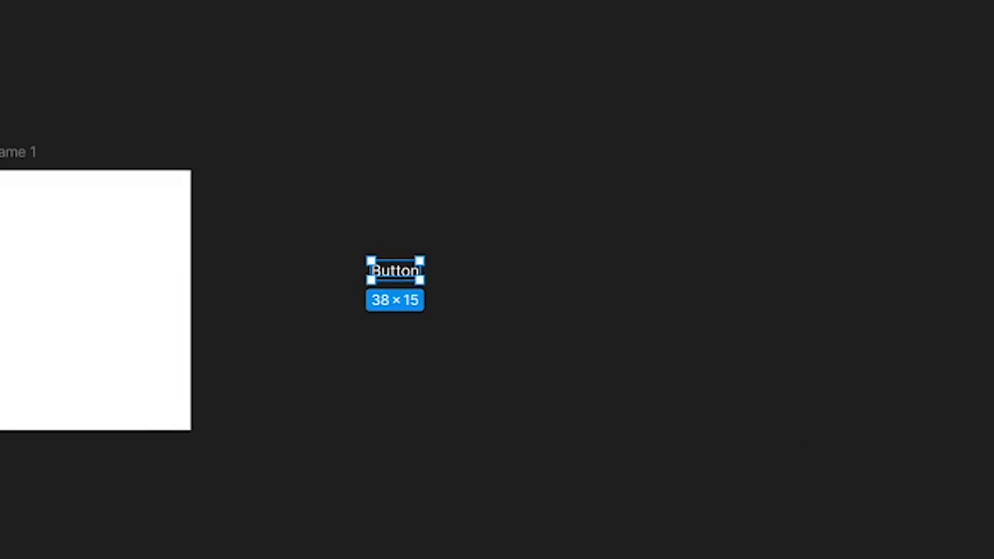
- Set the Button text's font to Poppins with SemiBold weight
left_click(915, 438)
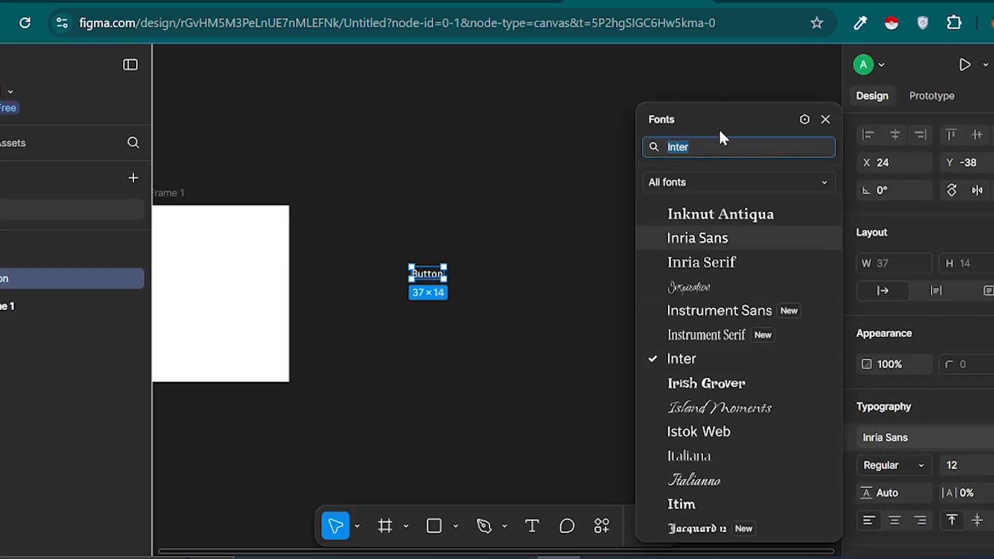
type("pop")
key("Return")
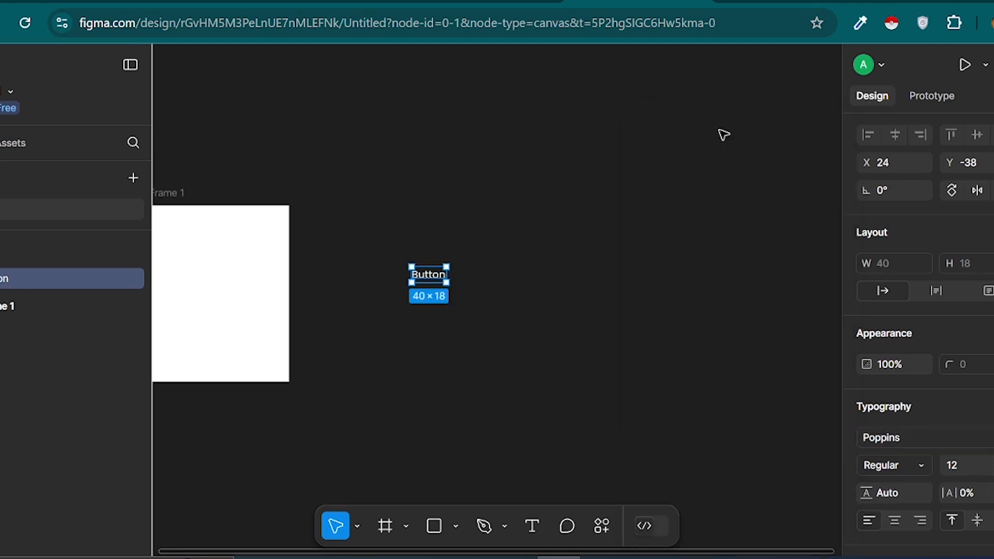
left_click(924, 464)
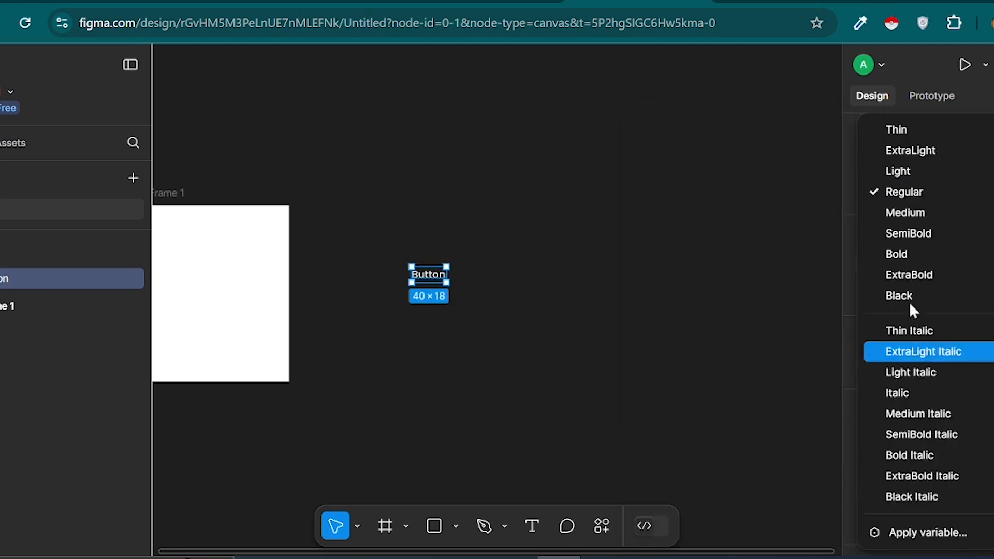
left_click(899, 237)
- Change the page background to the light grey BEBCBC
scroll(441, 348, "up", 3)
scroll(441, 348, "up", 2)
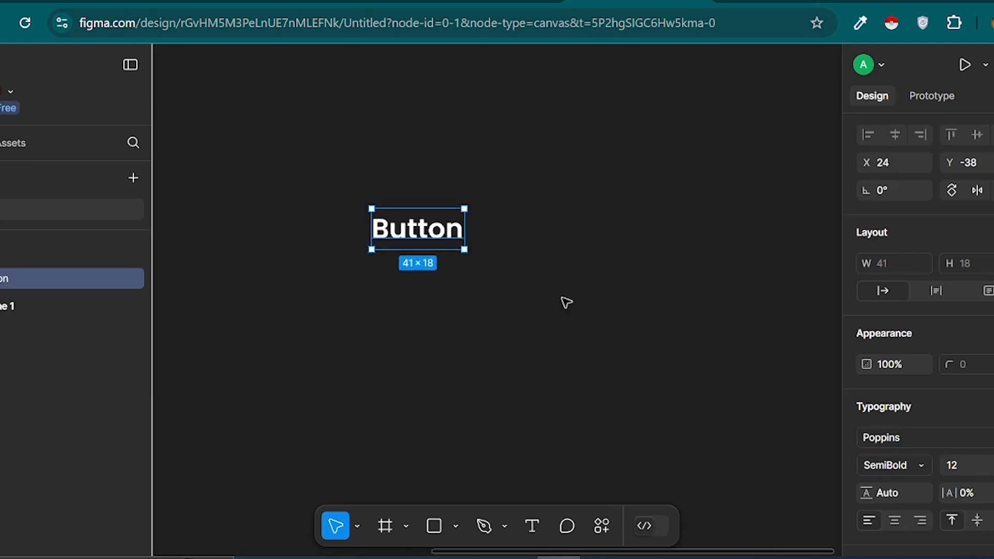
left_click(621, 288)
left_click(868, 158)
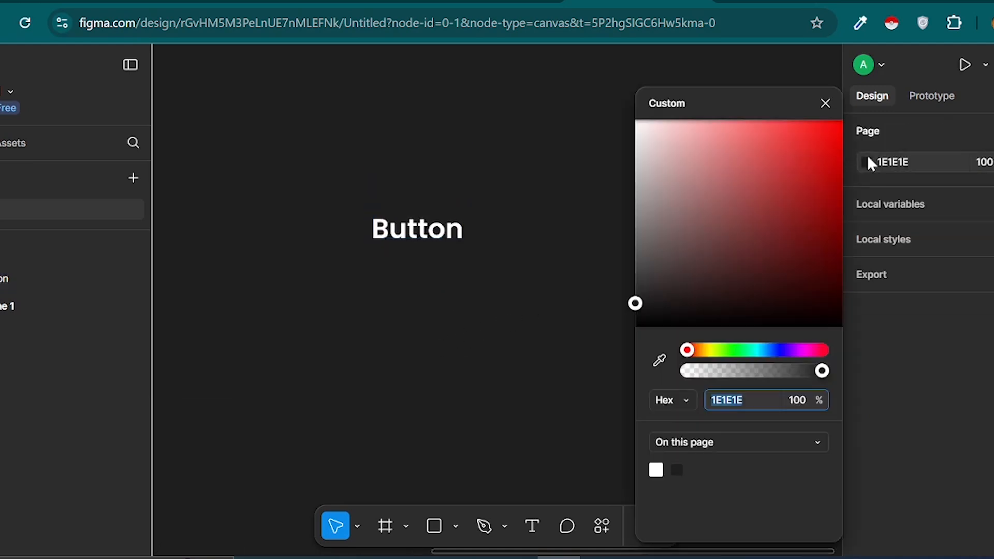
left_click_drag(650, 195, 637, 174)
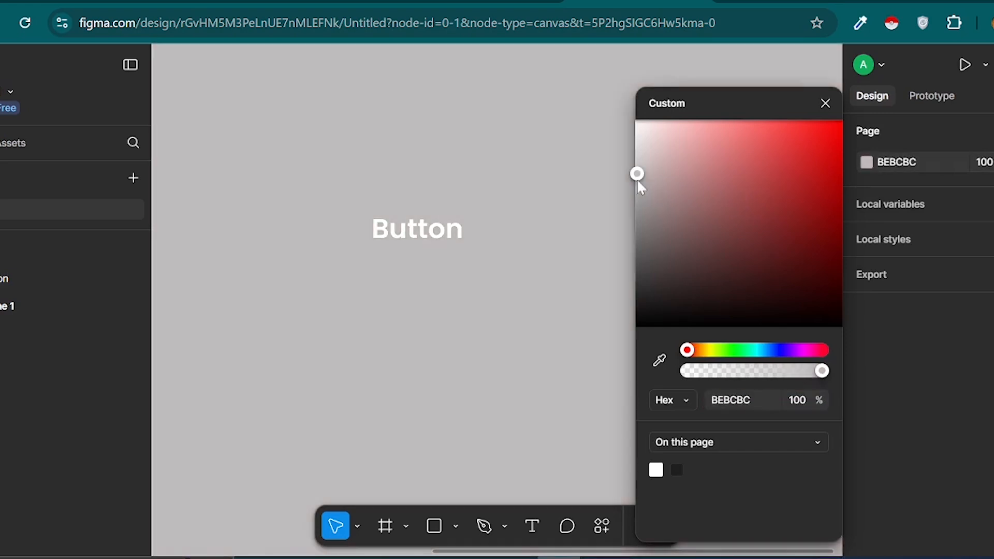
- Set the Button text's fill to 000000 and its letter spacing to 20%
left_click(411, 232)
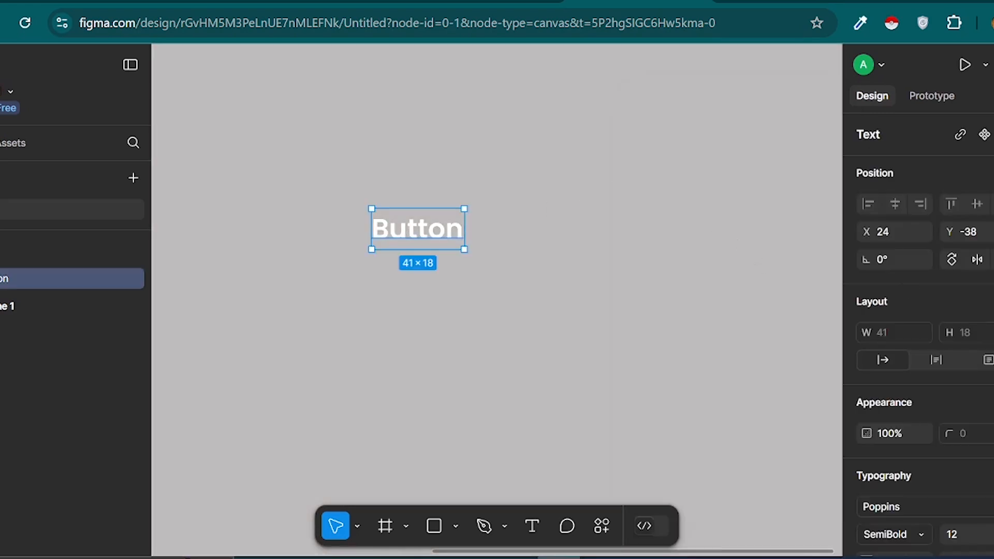
scroll(919, 336, "down", 4)
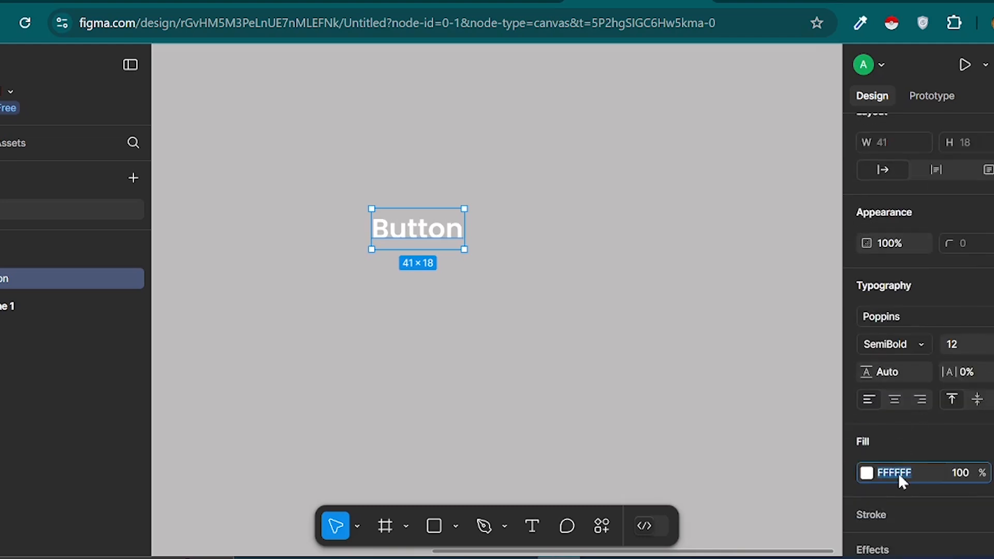
key("Return")
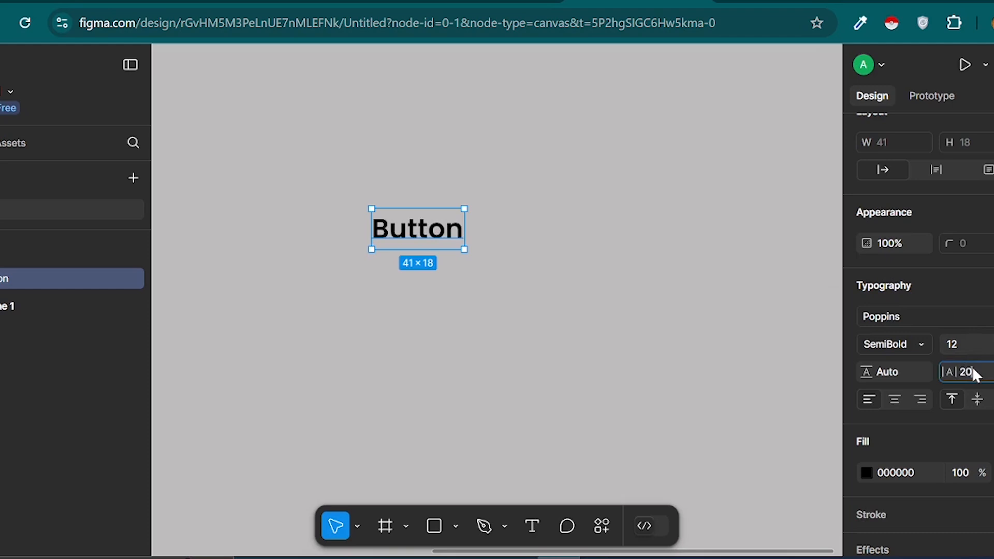
key("Return")
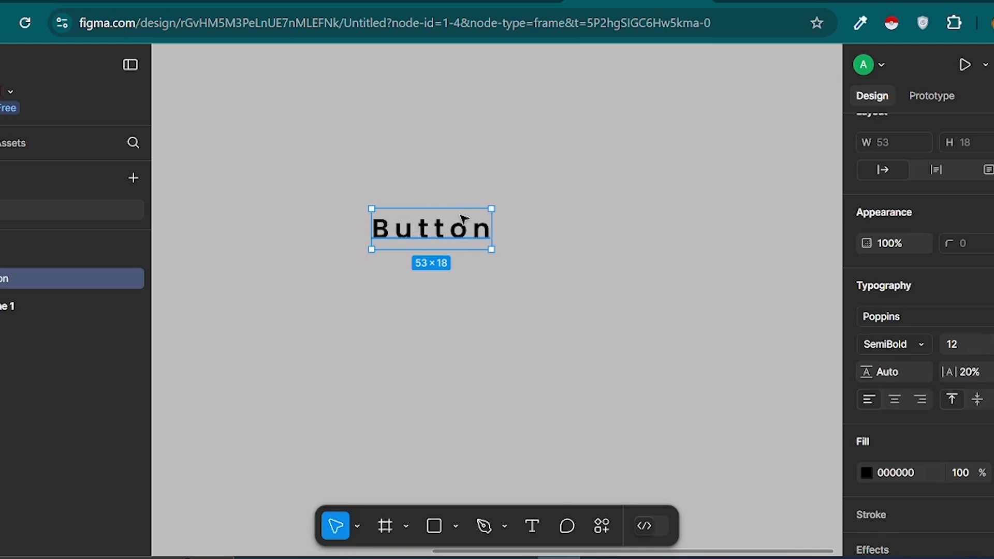
- Wrap the Button text in an auto layout frame and set the frame's corner radius to 30
key("shift+a")
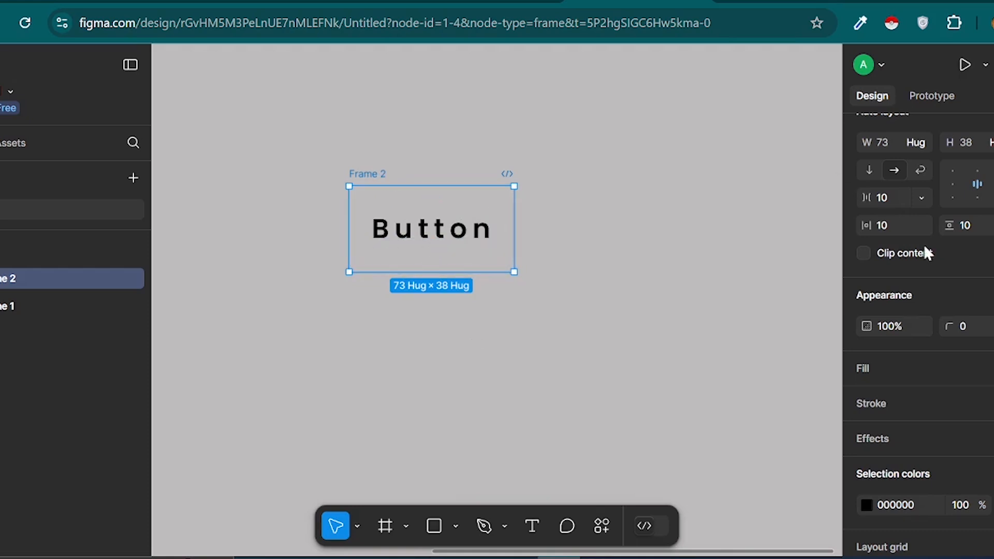
scroll(924, 245, "up", 4)
scroll(924, 244, "up", 1)
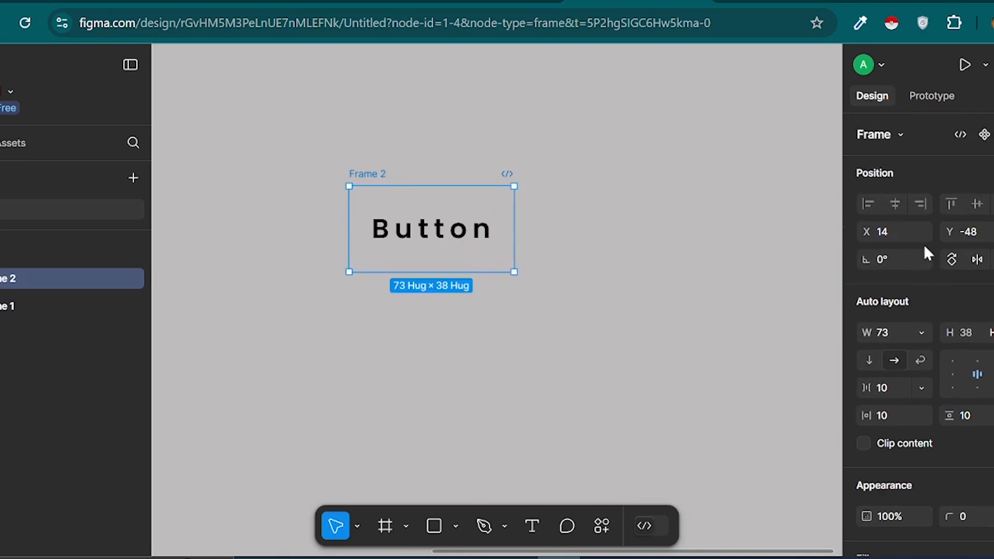
scroll(924, 245, "down", 3)
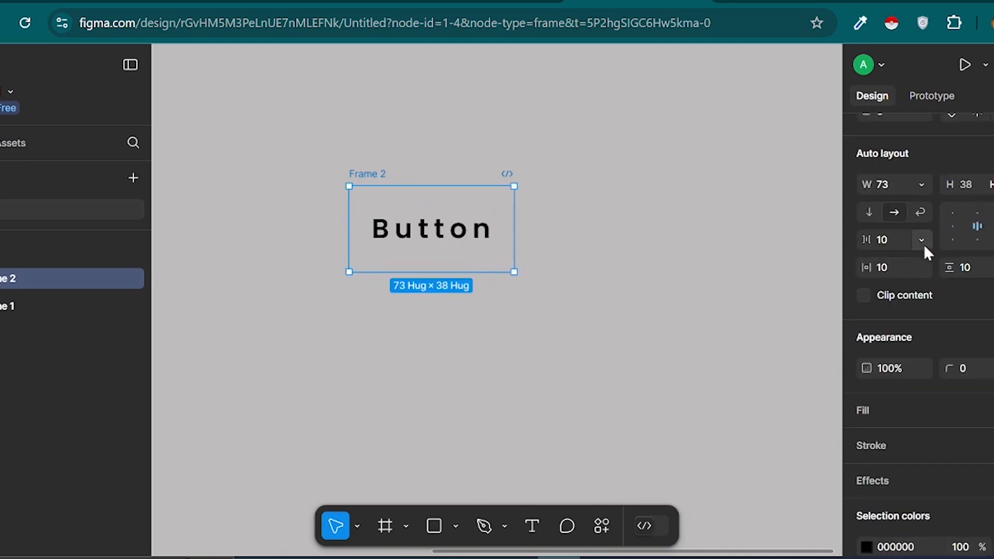
left_click(970, 366)
type("10")
key("Return")
- Add a fill to the button frame and set its colour to the grey 959595
left_click(992, 411)
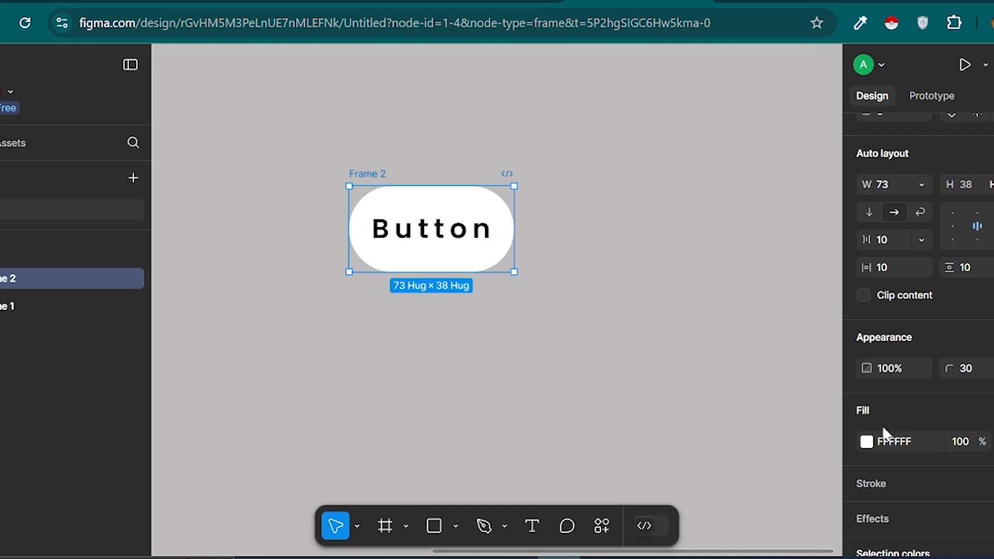
left_click(866, 443)
left_click_drag(667, 233, 616, 214)
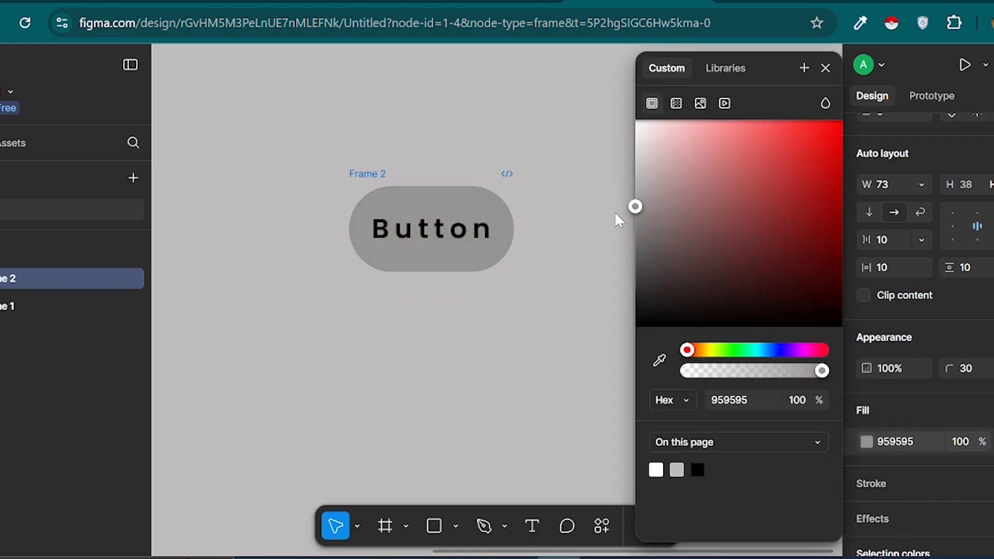
- Lower the fill opacity of the Button text to 40%
left_click(484, 228)
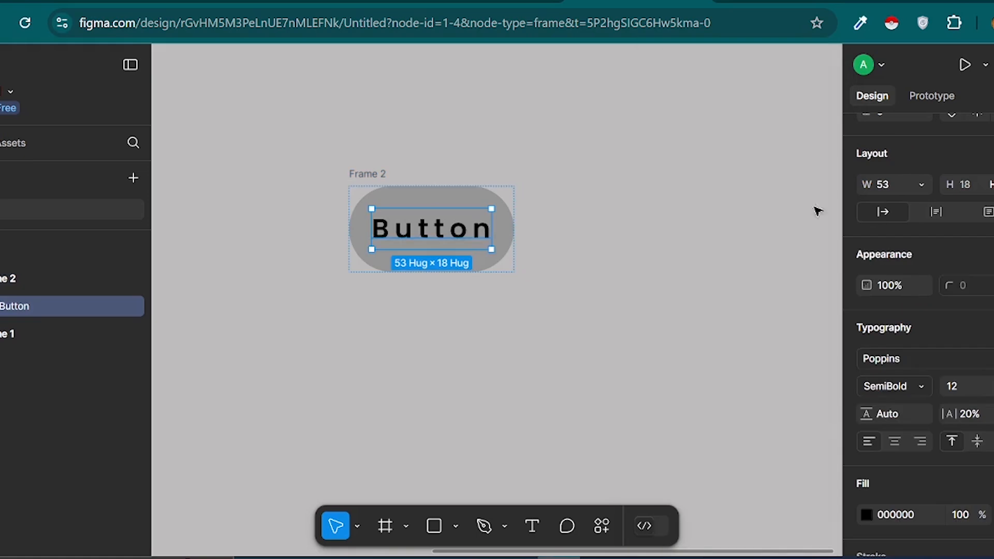
scroll(922, 445, "down", 2)
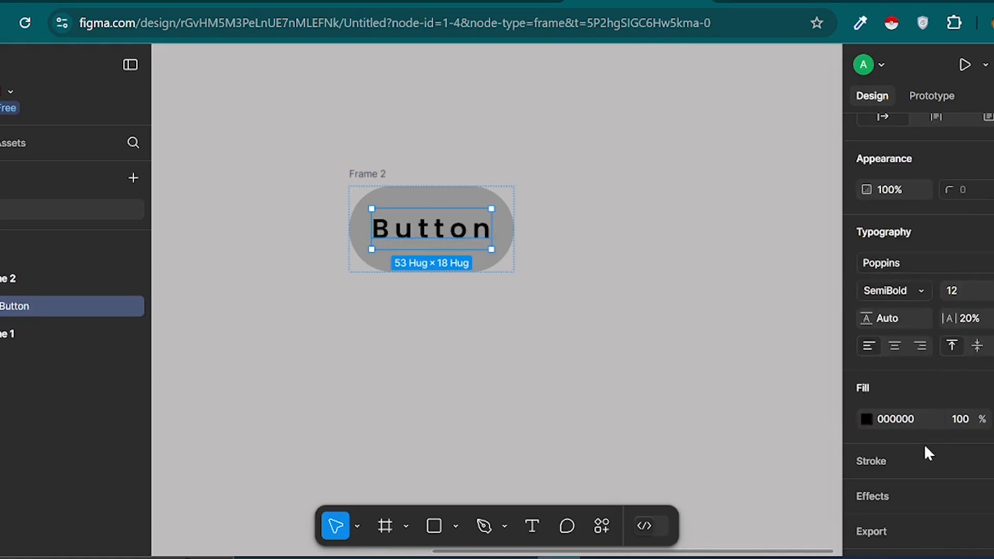
left_click(969, 423)
key("shift+Down")
key("shift+Down")
key("shift+Down")
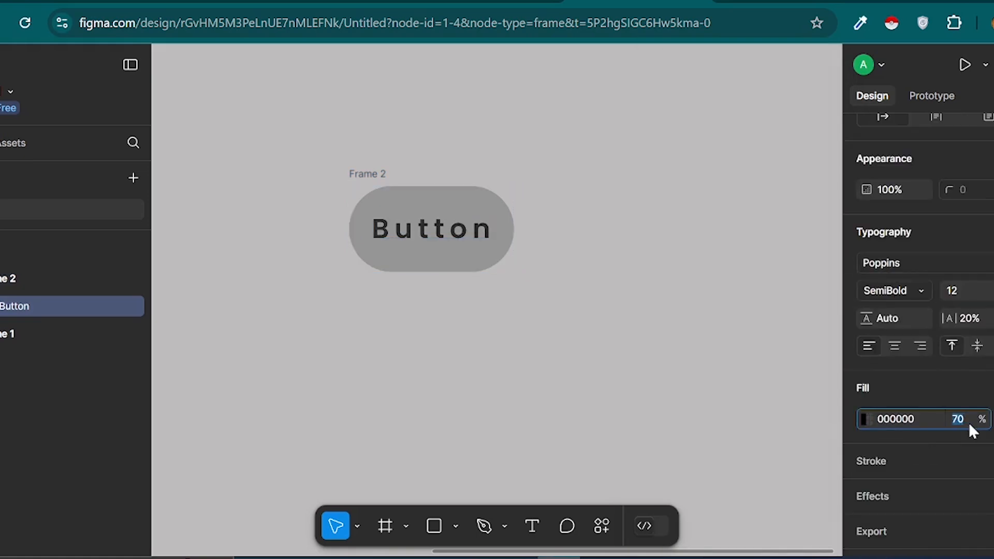
key("shift+Down")
key("shift+Down")
key("shift+Down")
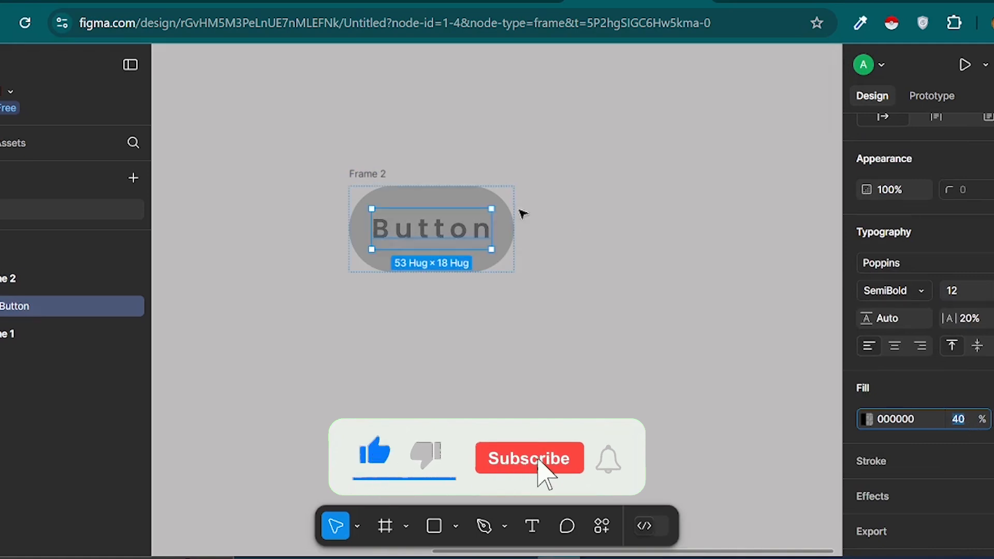
- Darken the button frame's fill to 7C7B7B
left_click(372, 176)
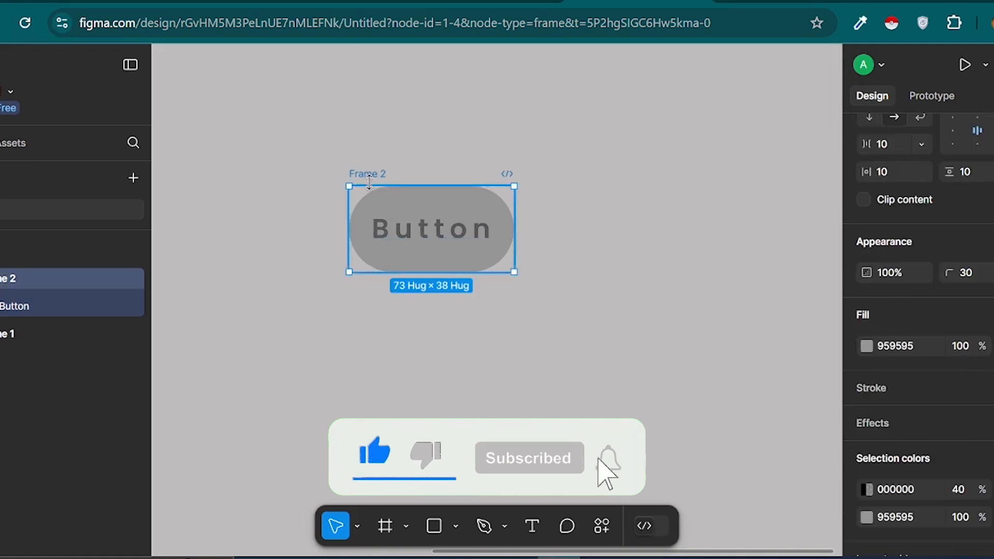
left_click(867, 347)
left_click_drag(667, 207, 637, 231)
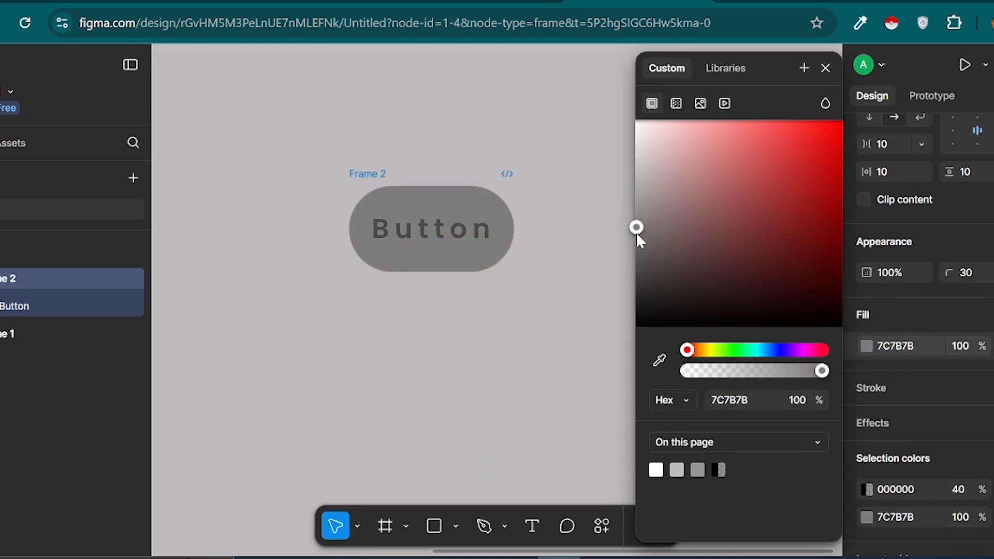
left_click(547, 354)
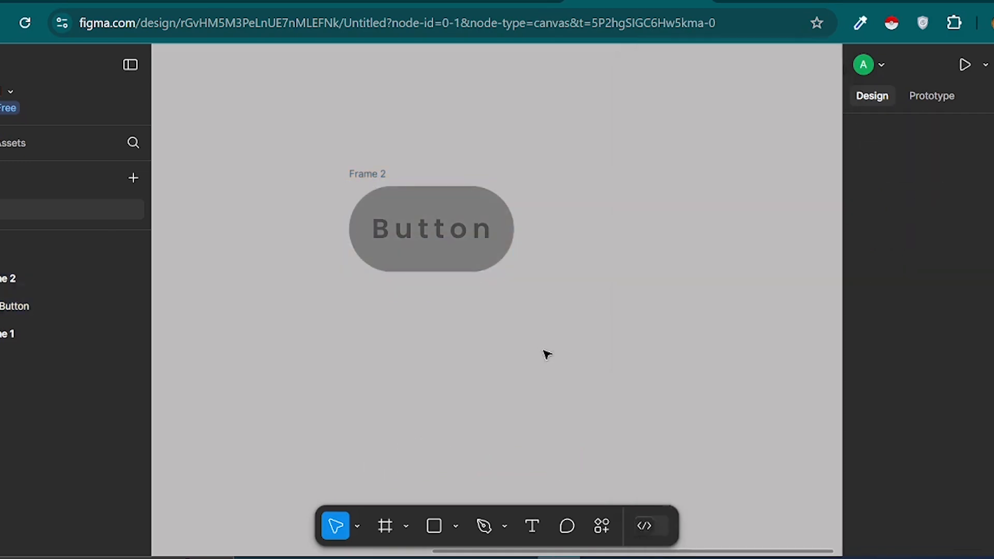
- Set the letter spacing of the Button text to 12%
double_click(475, 249)
key("Escape")
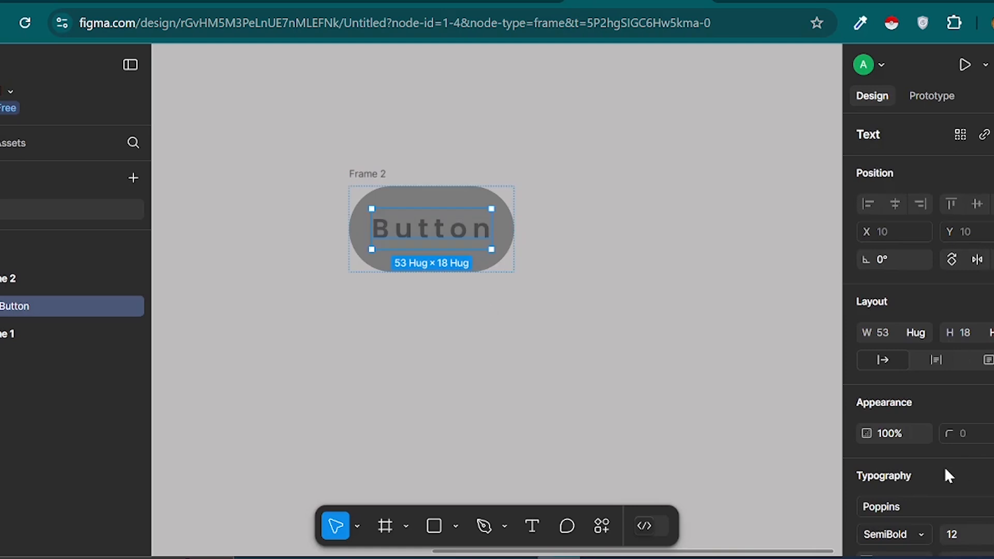
scroll(948, 473, "down", 3)
left_click(991, 433)
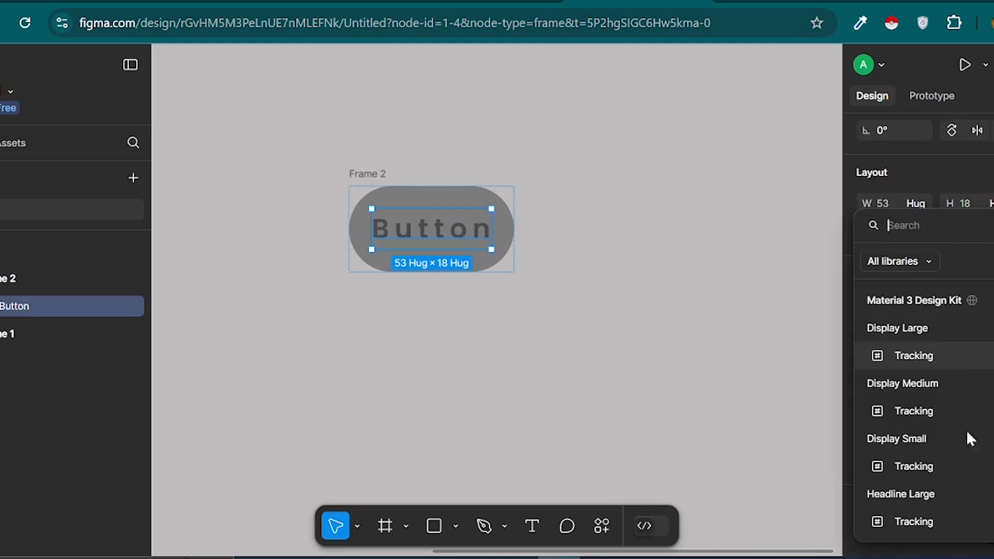
left_click(740, 398)
left_click(976, 434)
type("12")
key("Return")
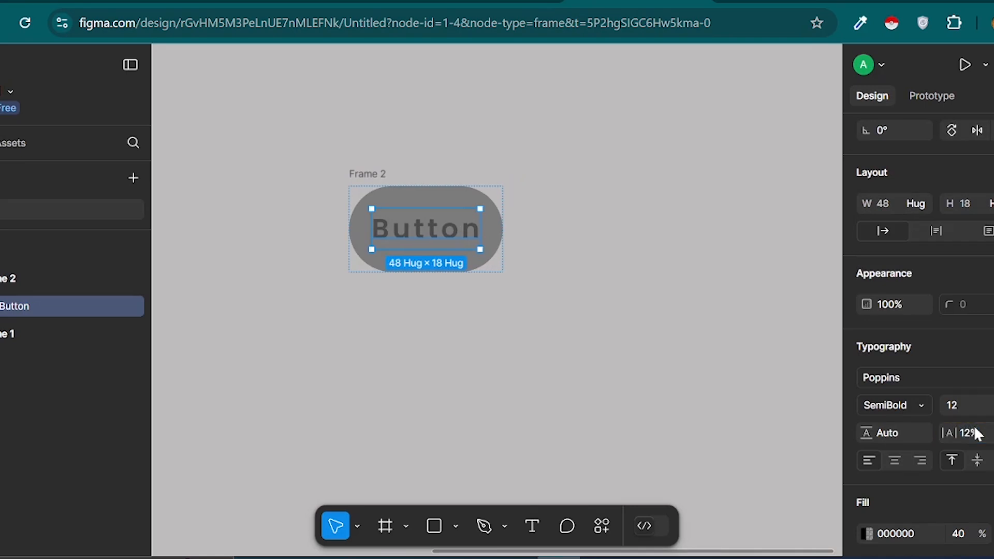
- Replace the button's label text with "Hover"
double_click(444, 231)
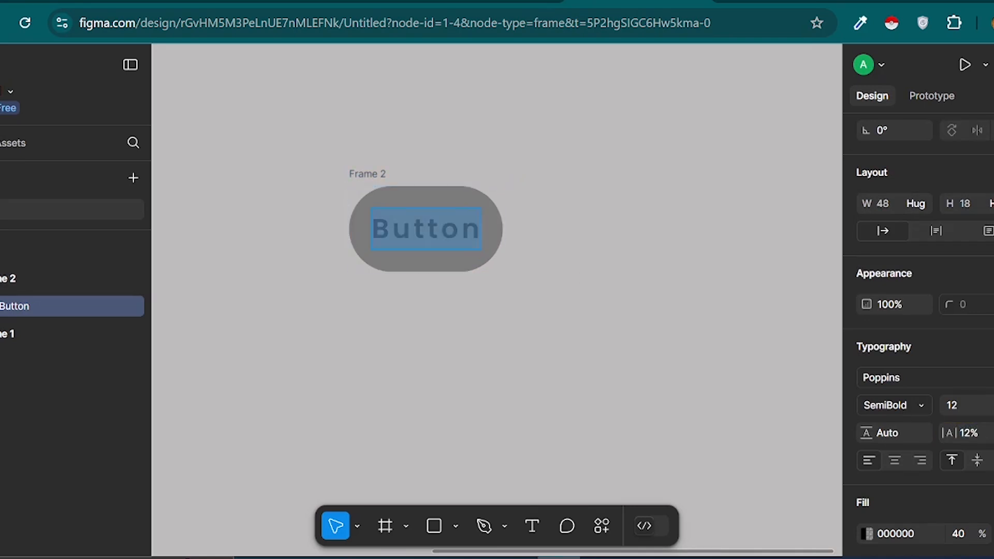
type("Hover")
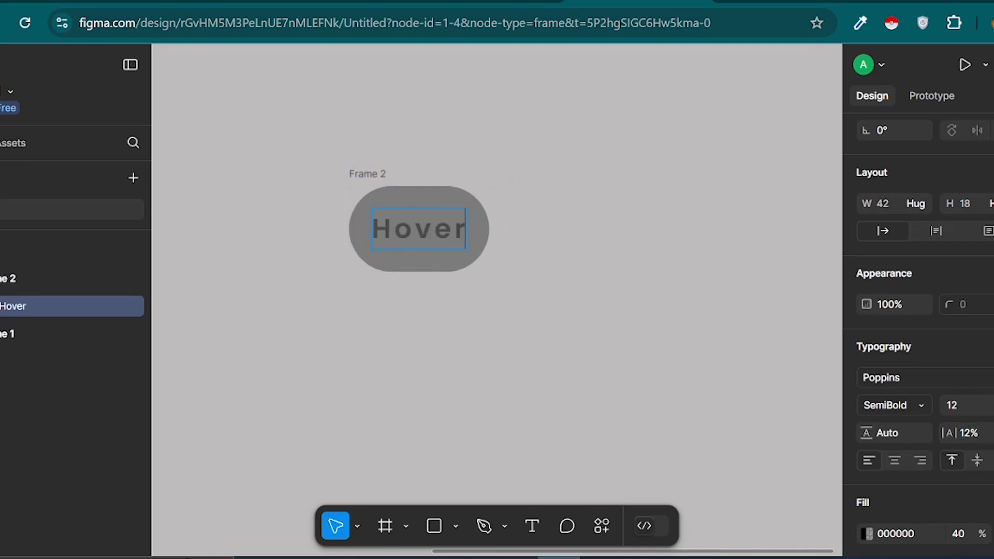
key("Escape")
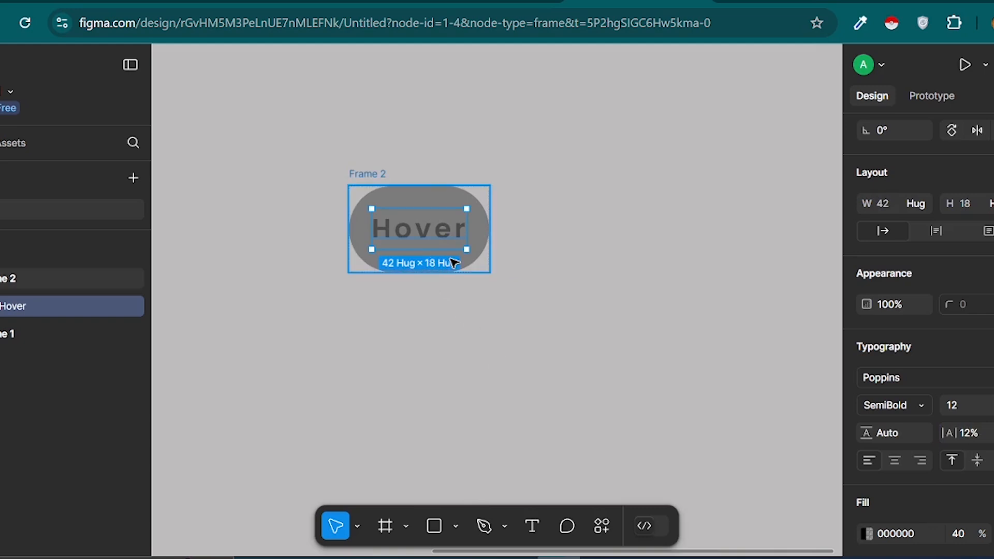
- Set the horizontal padding of the grey button frame to 20
key("Escape")
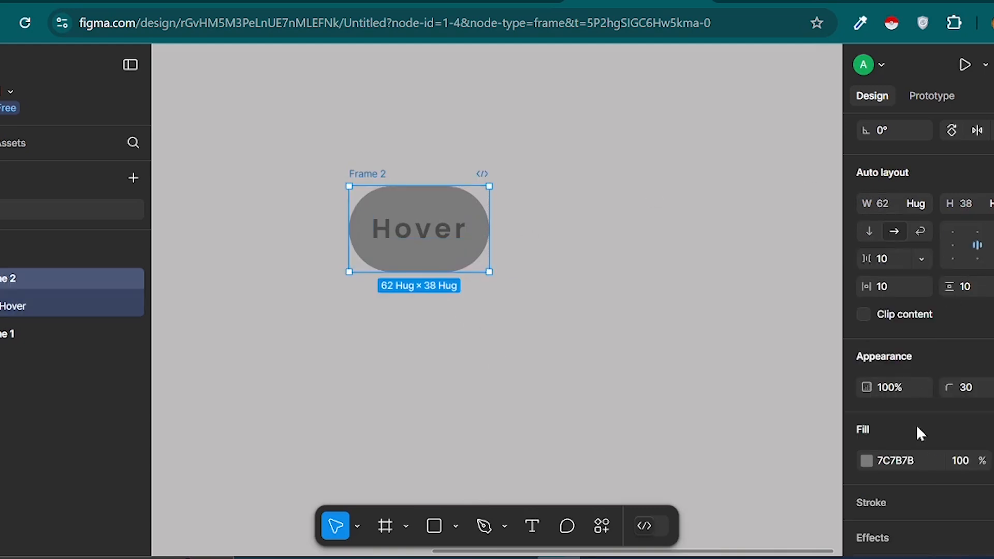
scroll(918, 428, "down", 1)
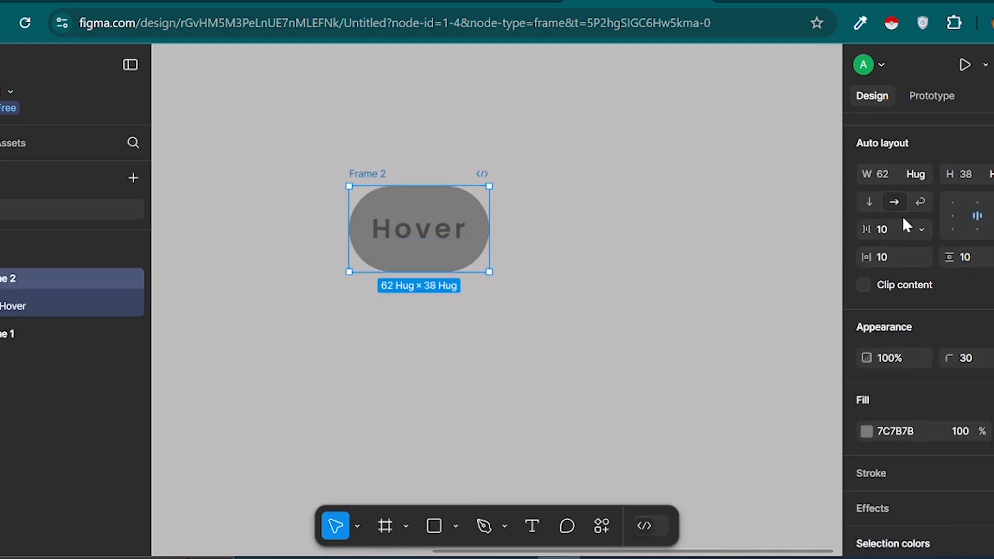
left_click(896, 262)
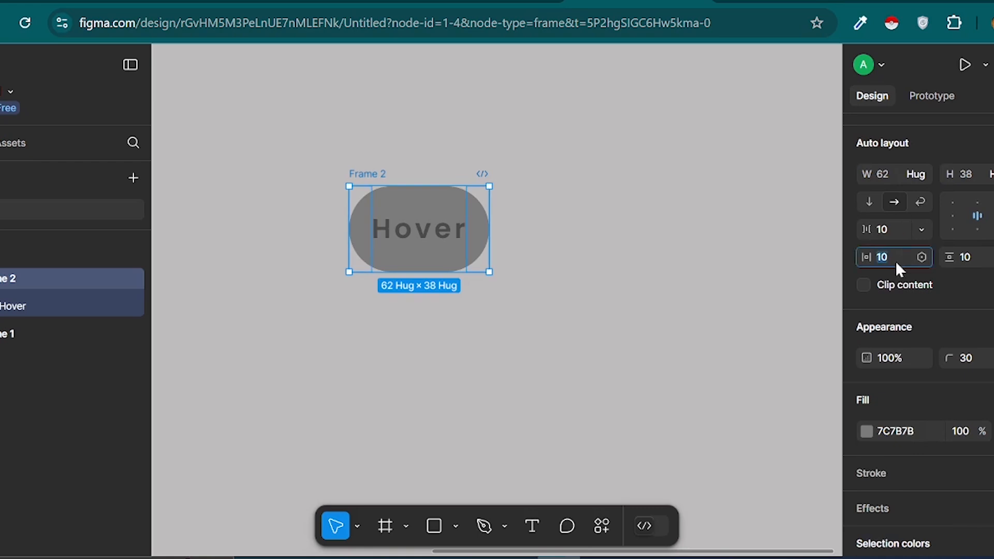
type("20")
key("Return")
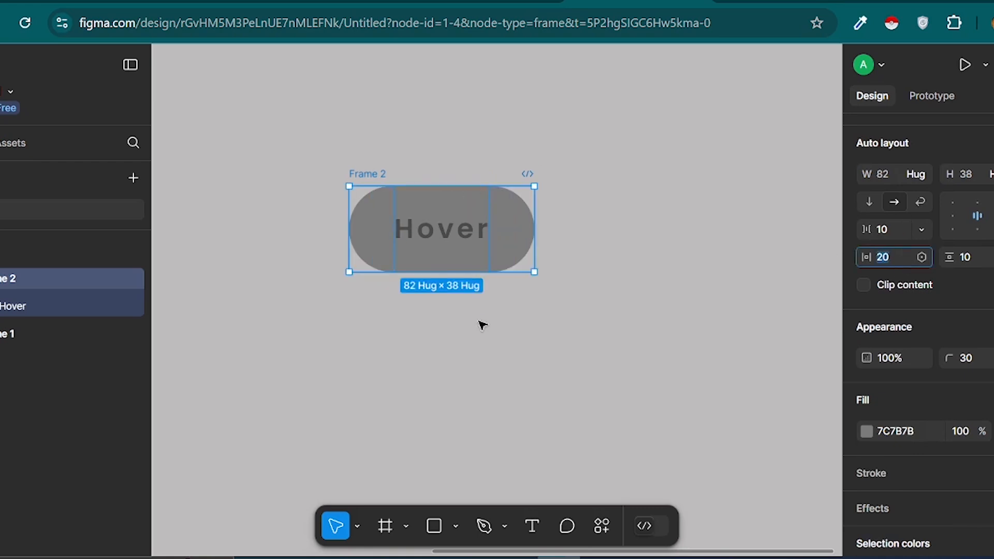
left_click(482, 327)
- Rename the grey button's frame as Button
left_click(372, 216)
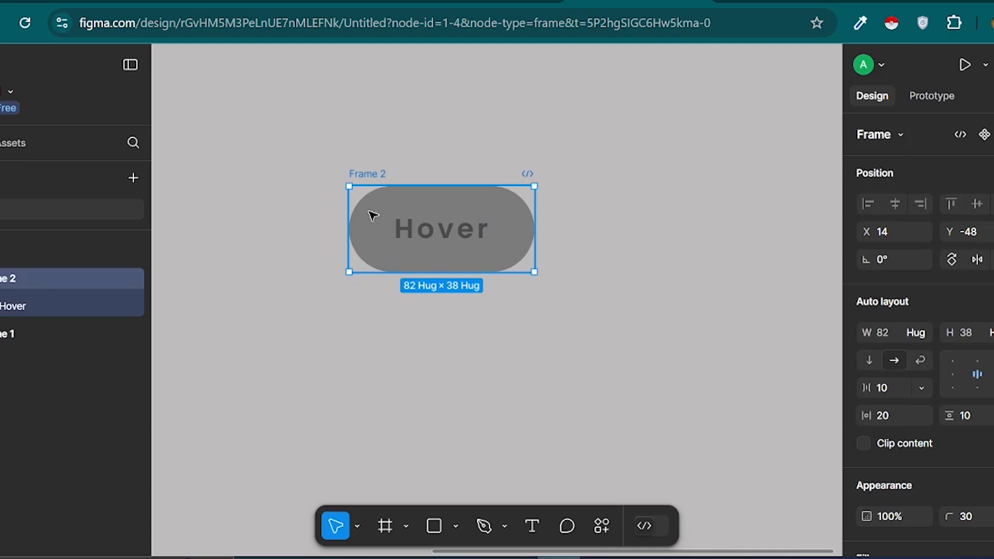
double_click(369, 175)
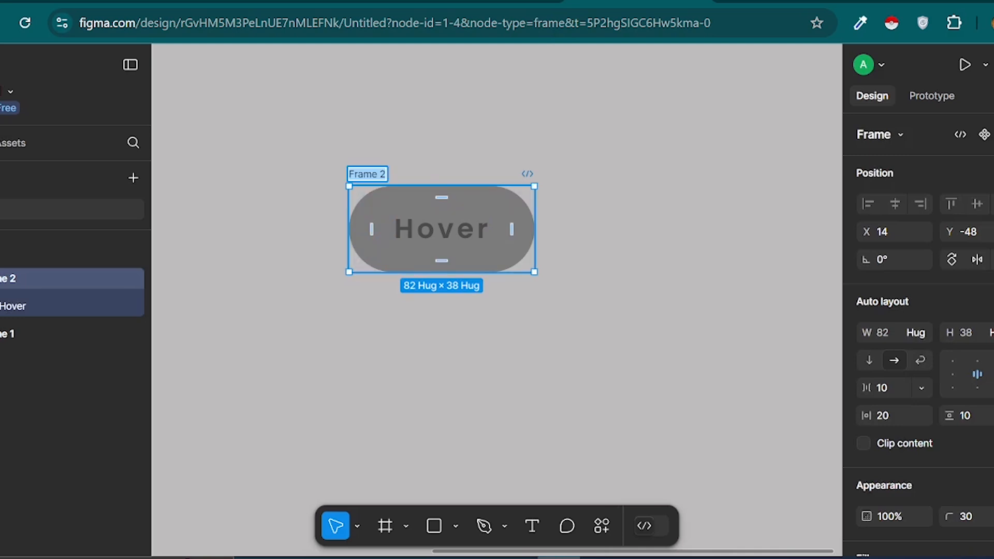
type("Button")
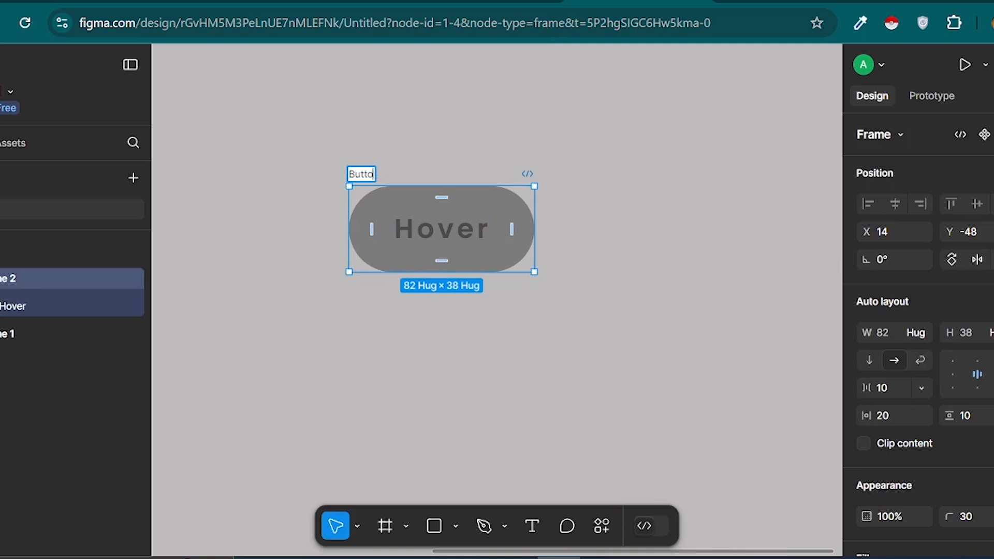
left_click(400, 412)
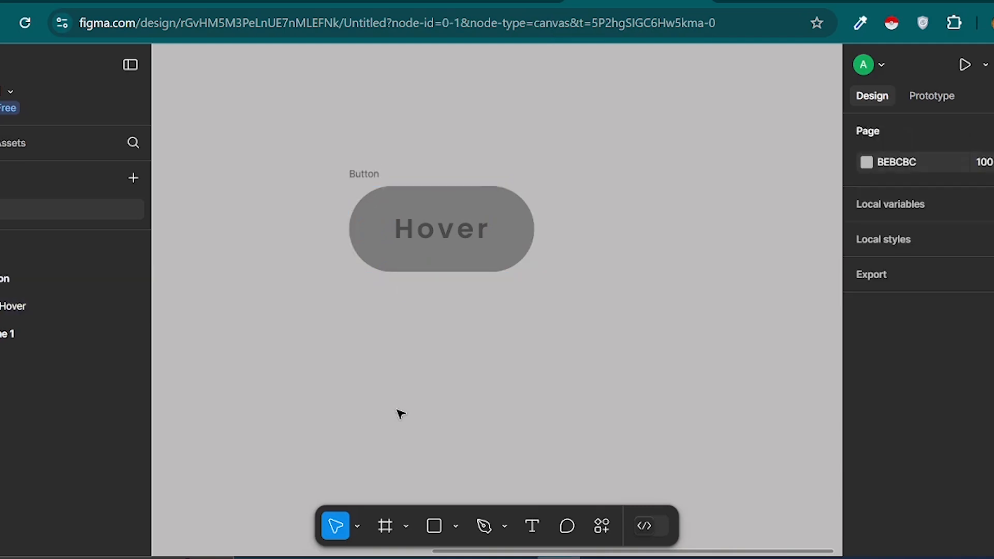
- Turn the Button frame into a component and add a second variant to it
scroll(394, 409, "up", 2)
left_click(415, 276)
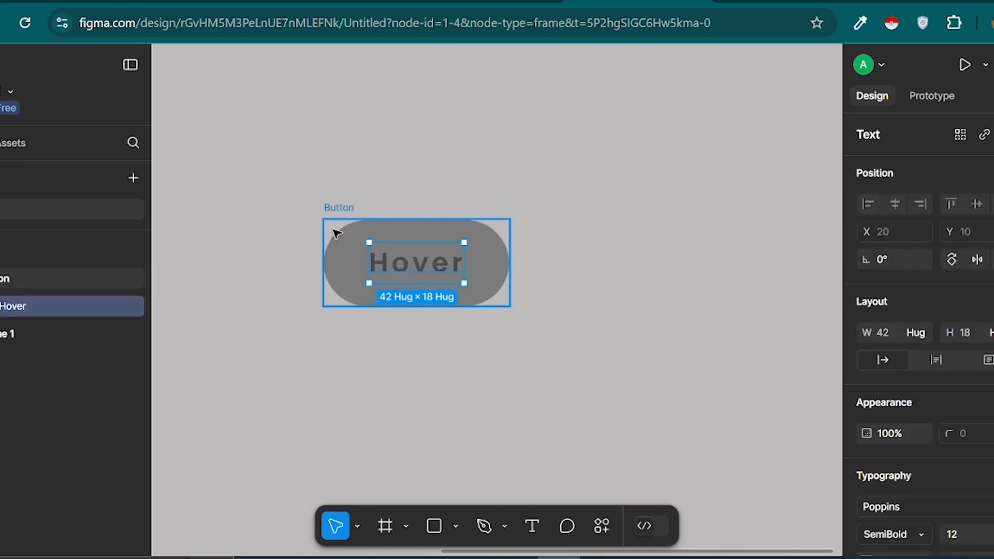
left_click(331, 215)
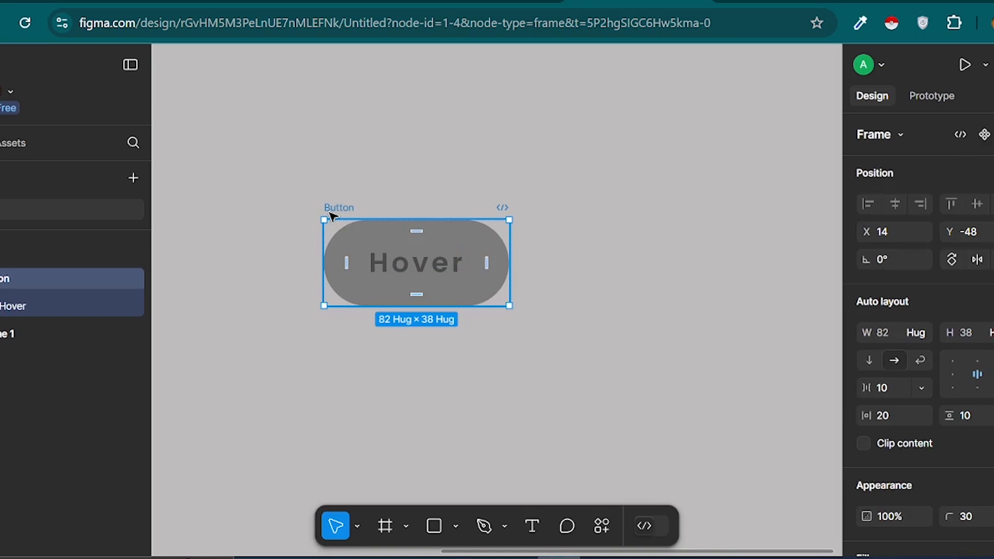
left_click(983, 136)
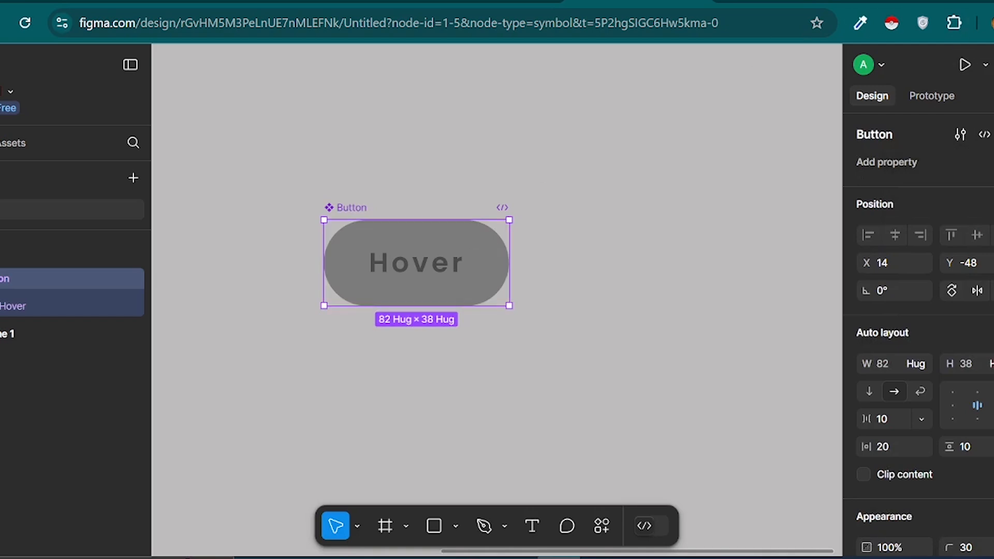
left_click(993, 134)
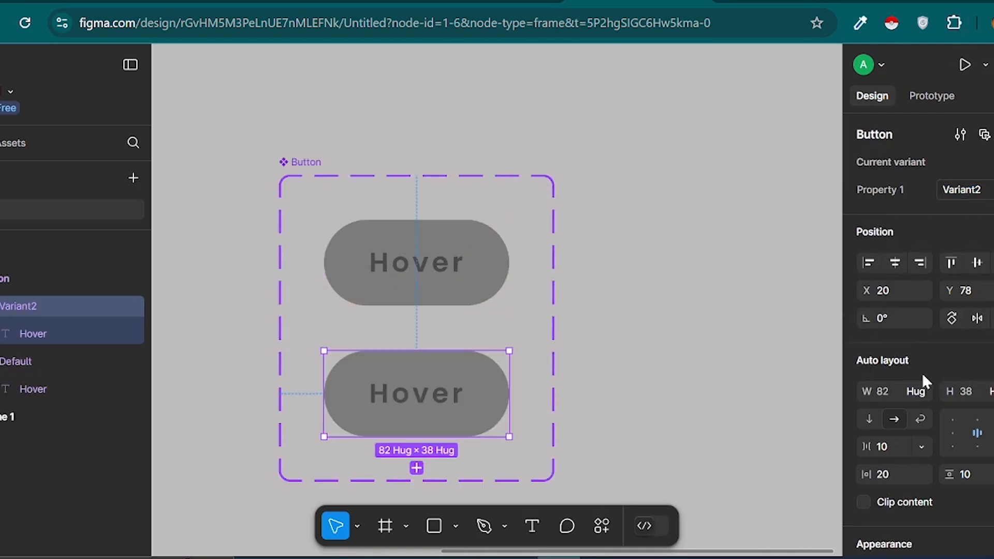
- Change the fill of the second button variant to the dark red B60000
scroll(928, 382, "down", 3)
scroll(922, 373, "down", 3)
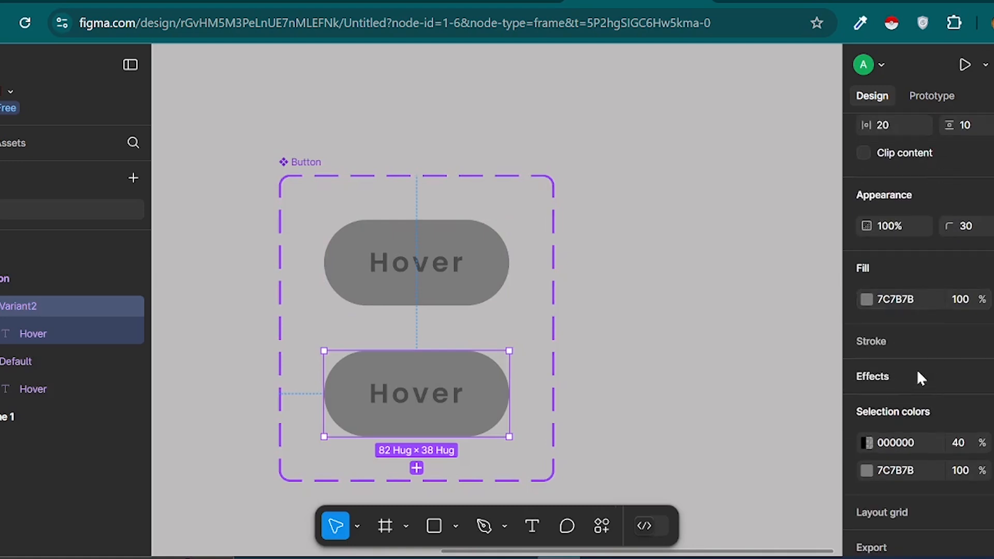
left_click(869, 300)
left_click_drag(753, 216, 892, 186)
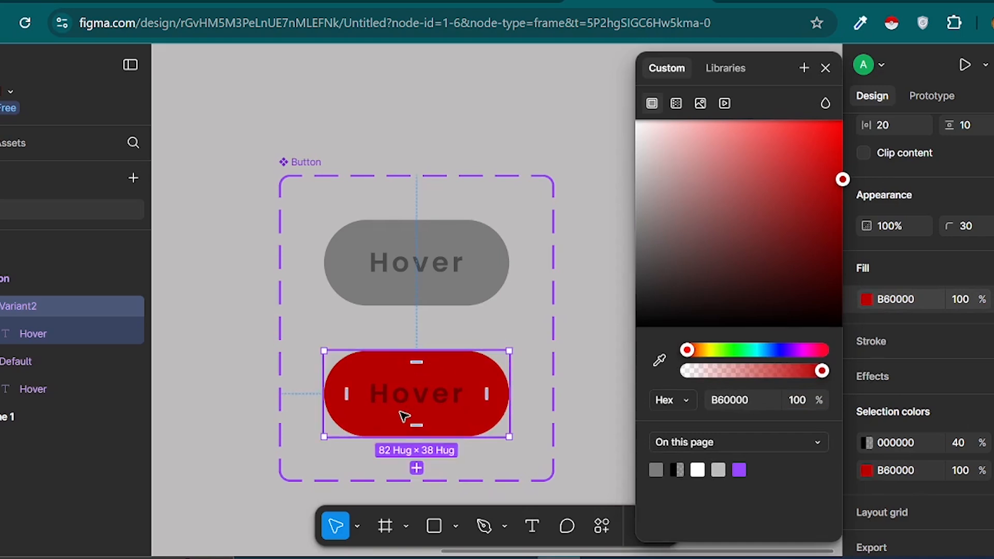
- Set the Hover text in the red variant to a white FFFFFF fill at 100% opacity
left_click(438, 400)
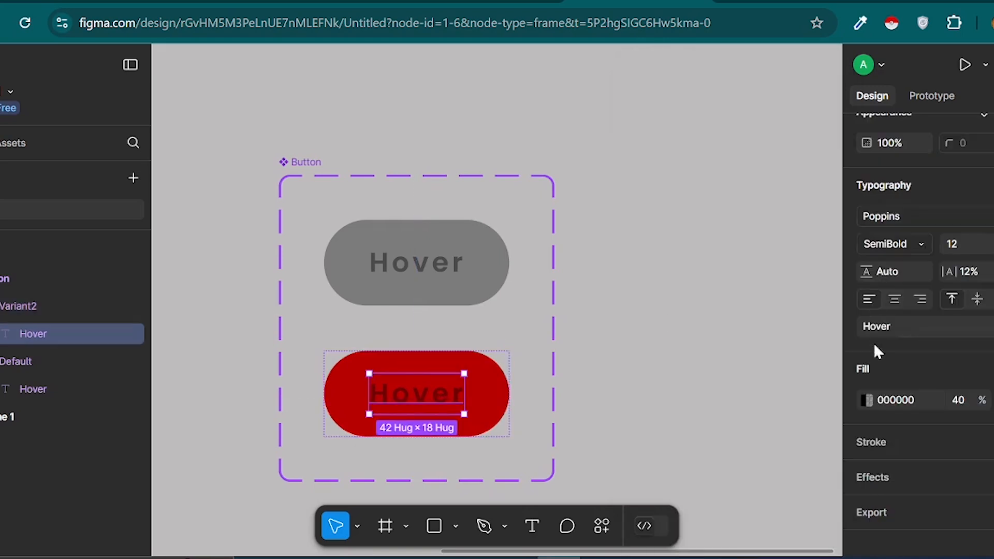
left_click(921, 401)
type("FFFFFF")
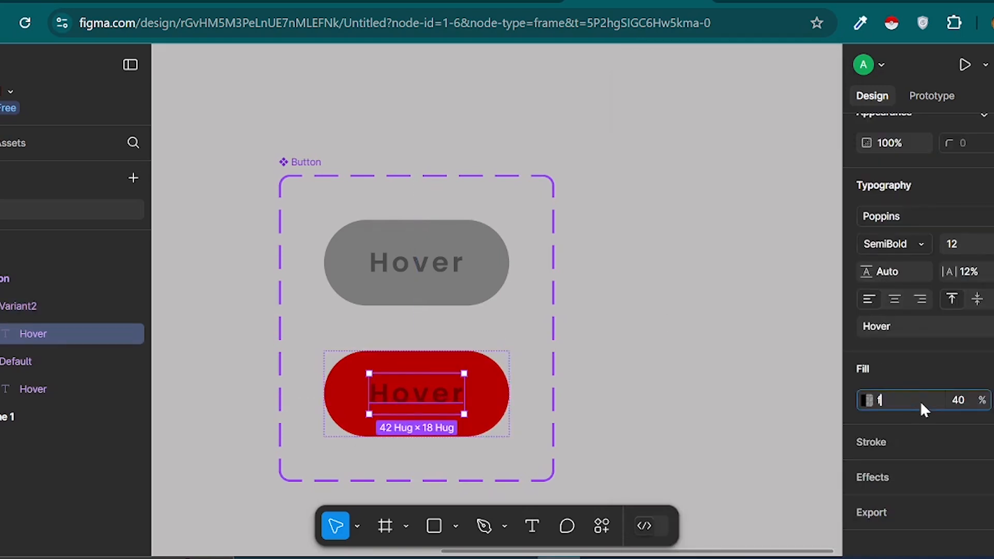
key("Return")
left_click(975, 403)
type("100")
key("Return")
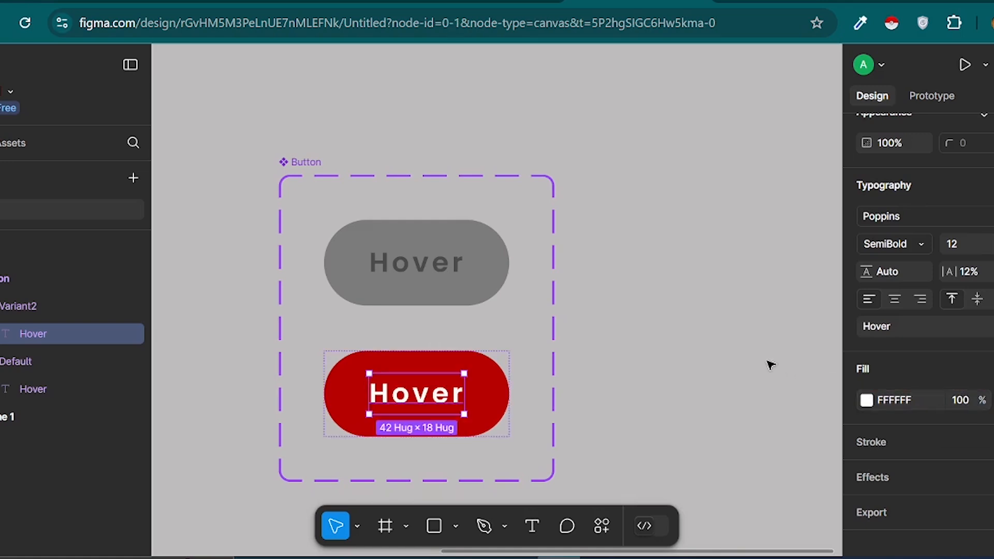
left_click(772, 367)
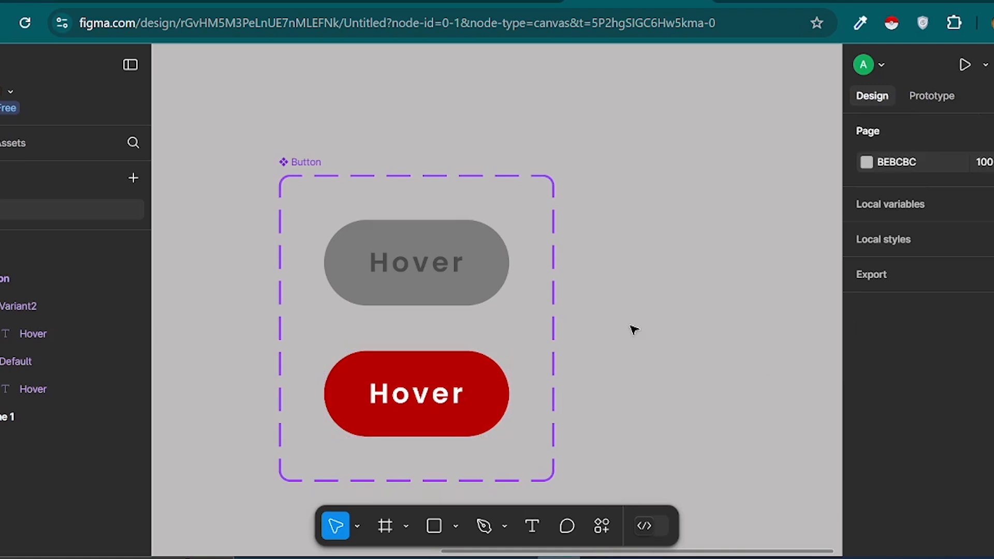
- Connect the grey Default variant to the red Variant2 with a prototype interaction
scroll(627, 327, "down", 5)
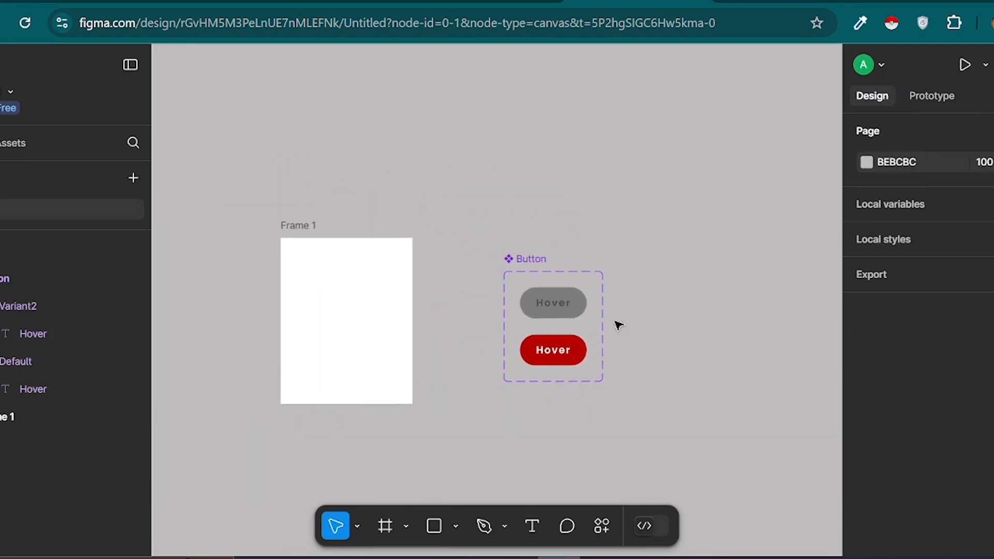
left_click(581, 309)
left_click(933, 96)
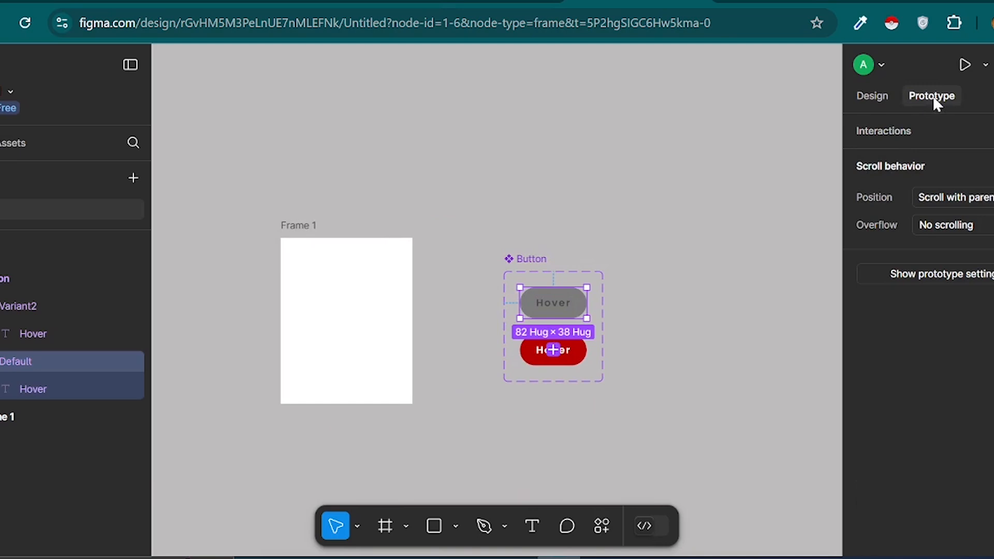
scroll(599, 310, "up", 4)
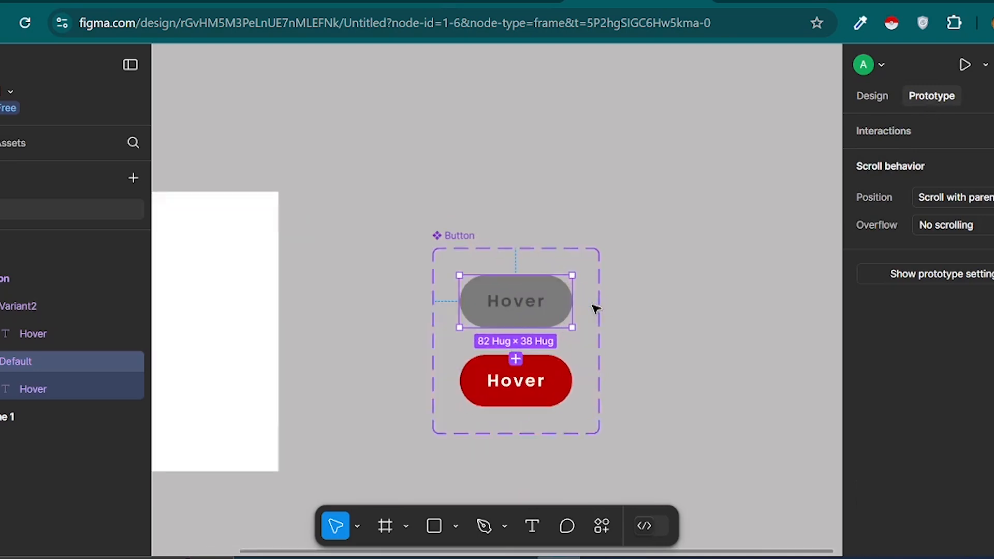
left_click_drag(570, 302, 560, 403)
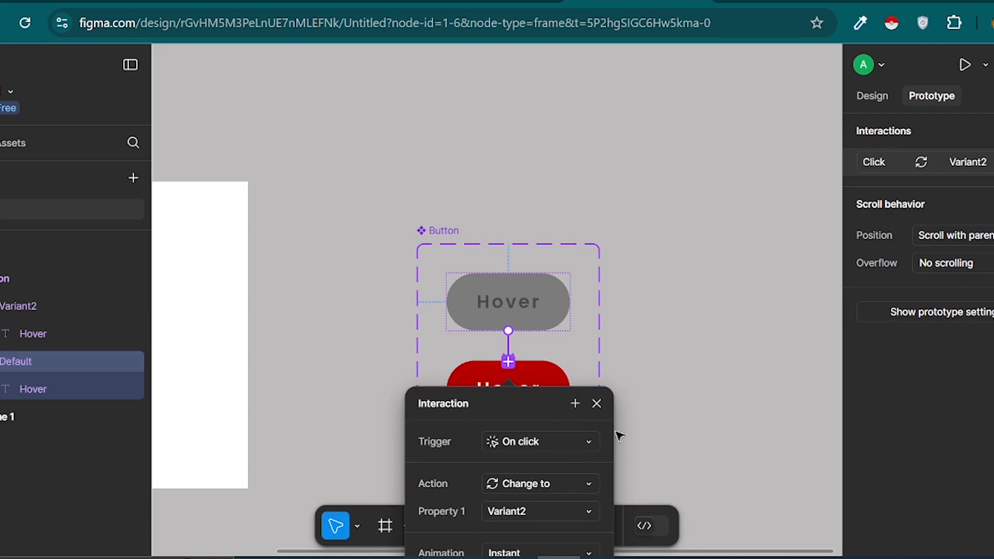
- Set the trigger of the Default variant's interaction to While hovering
scroll(565, 476, "down", 5)
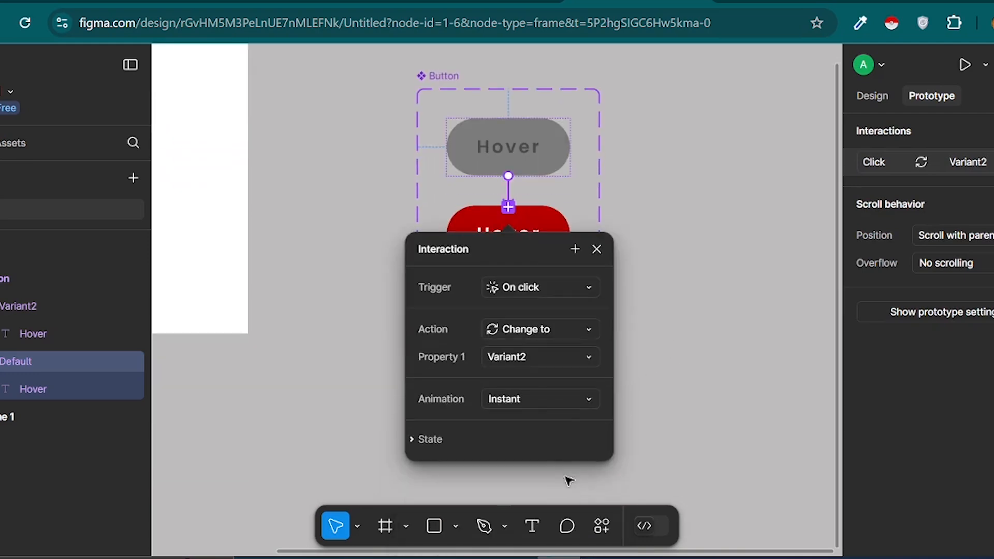
left_click(579, 287)
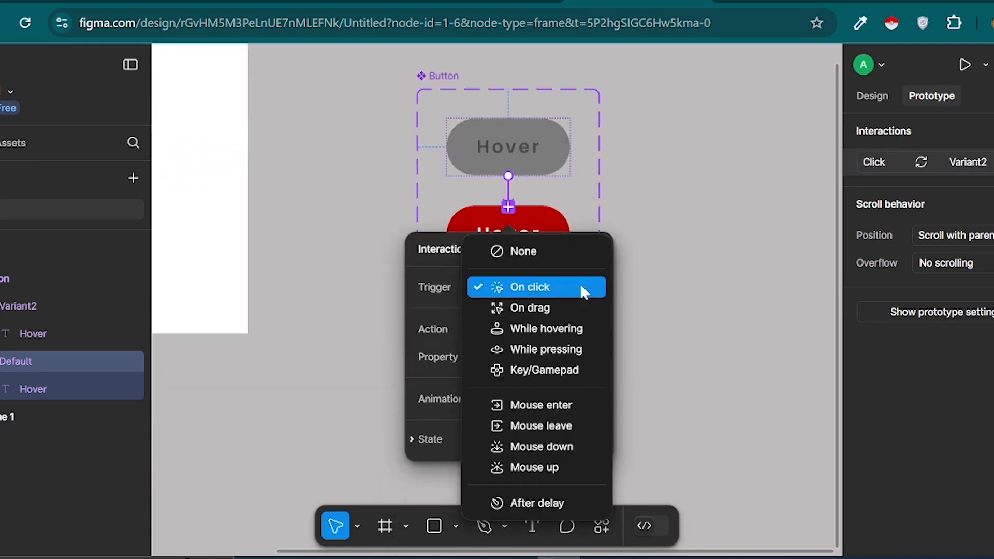
left_click(566, 338)
left_click(597, 249)
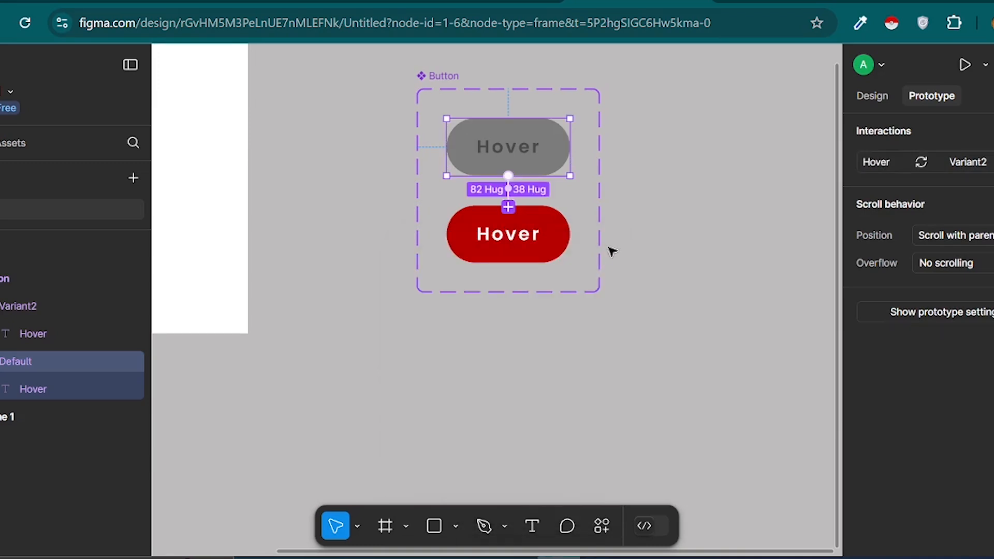
left_click(641, 248)
- Insert an instance of the Button component from the file's local assets at the horizontal centre of Frame 1
scroll(642, 248, "up", 1)
scroll(641, 248, "up", 3)
scroll(642, 248, "left", 1)
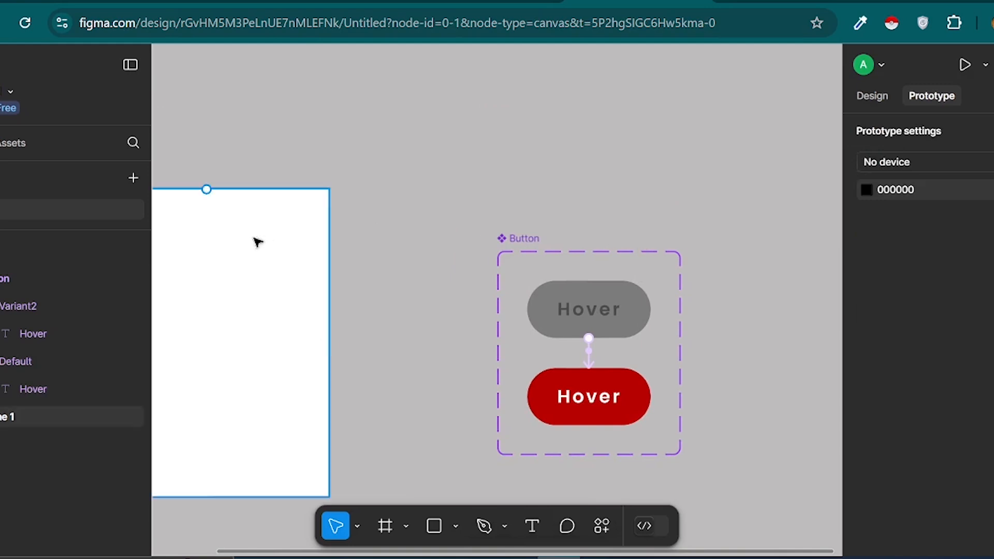
scroll(449, 226, "left", 3)
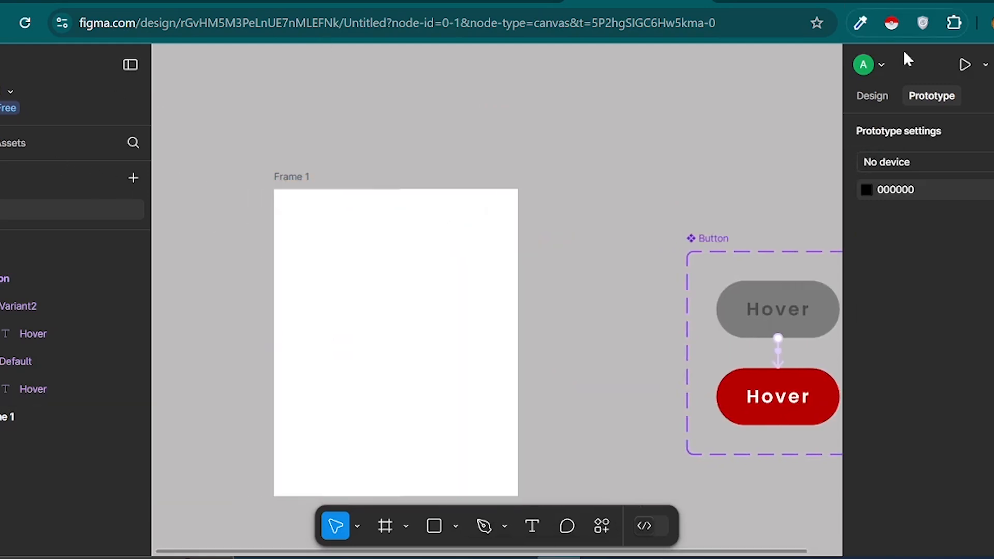
left_click(873, 93)
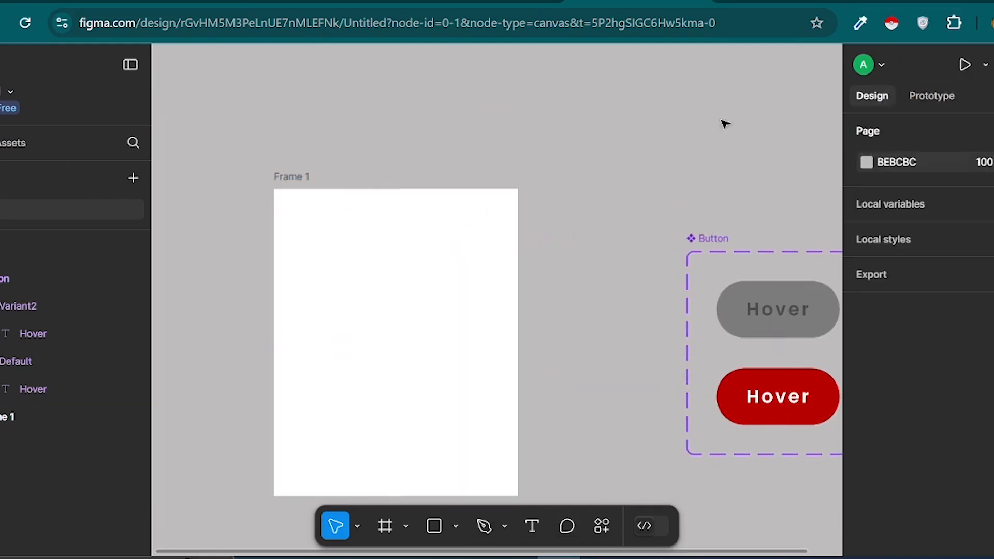
left_click(4, 145)
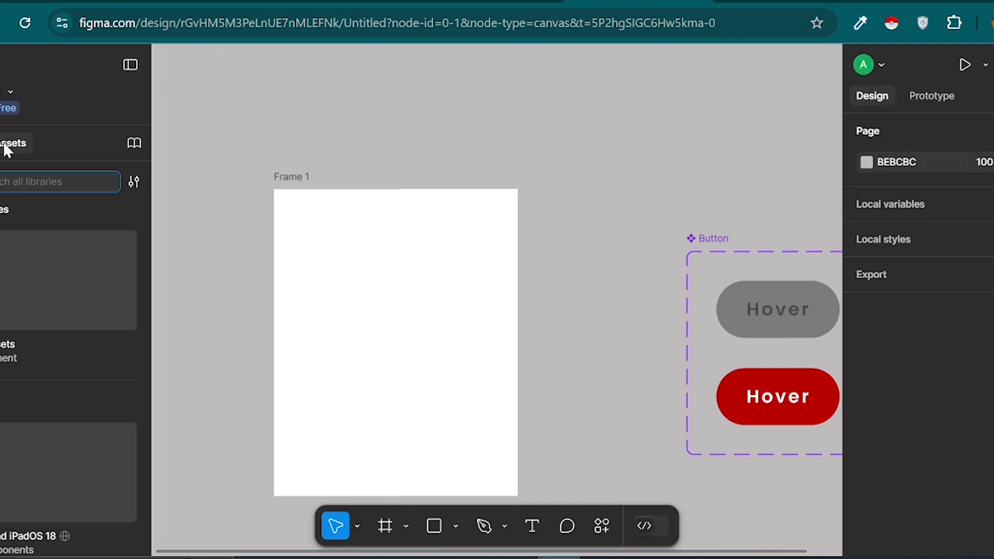
left_click(6, 292)
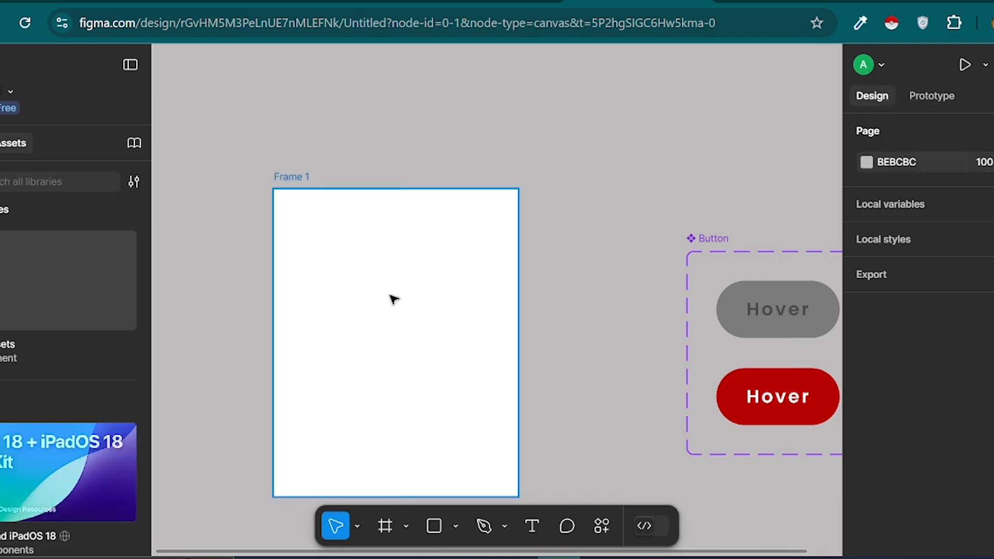
left_click(20, 308)
left_click_drag(9, 294, 411, 346)
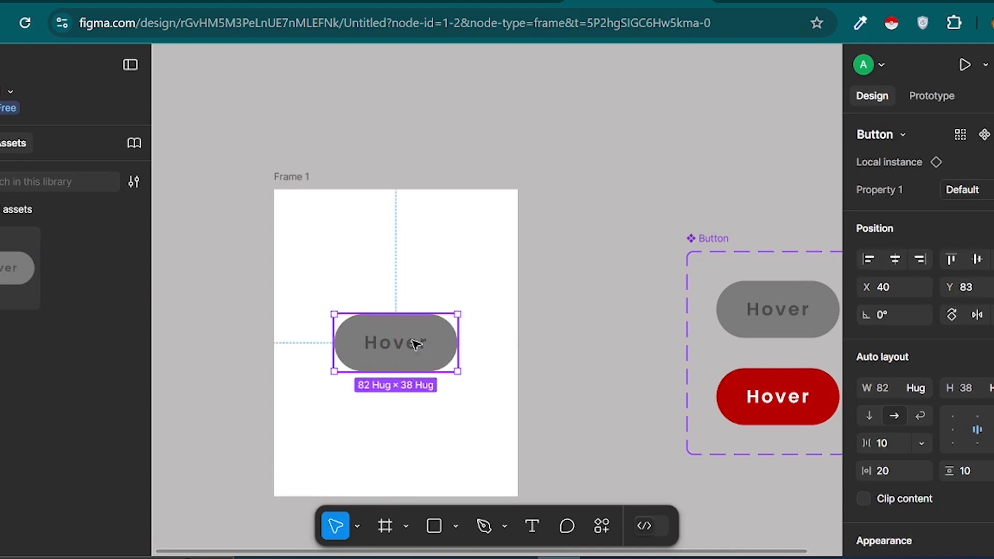
- Present Frame 1 as a prototype
left_click(290, 176)
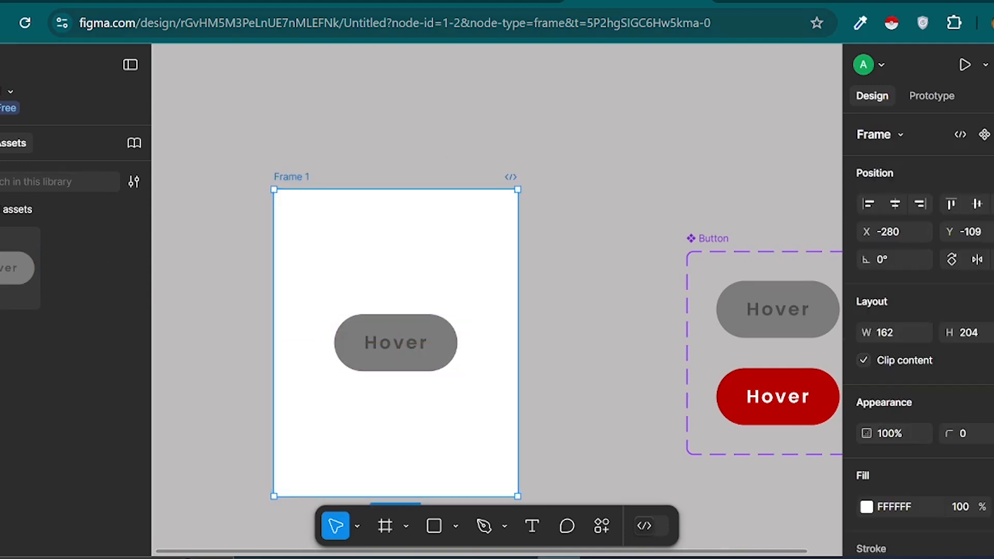
left_click(964, 65)
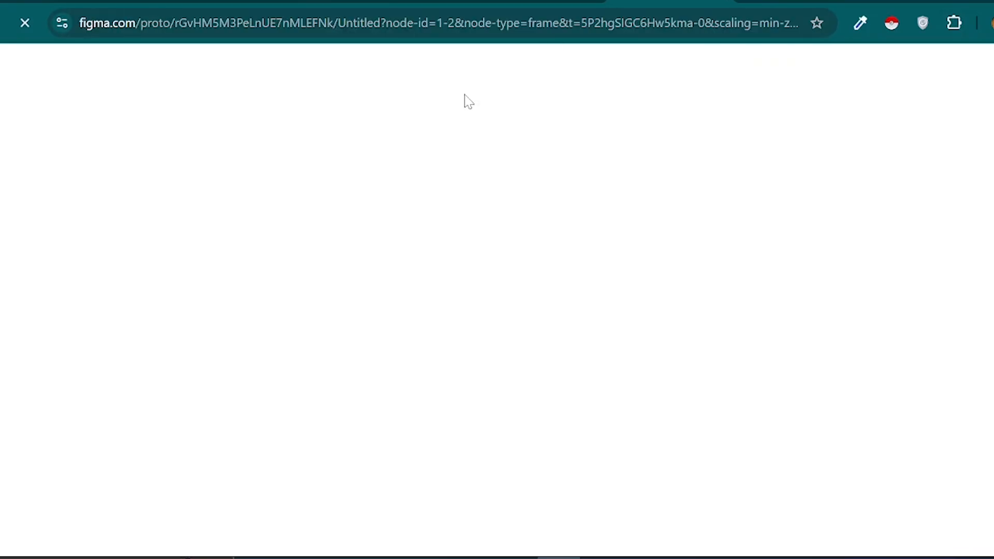